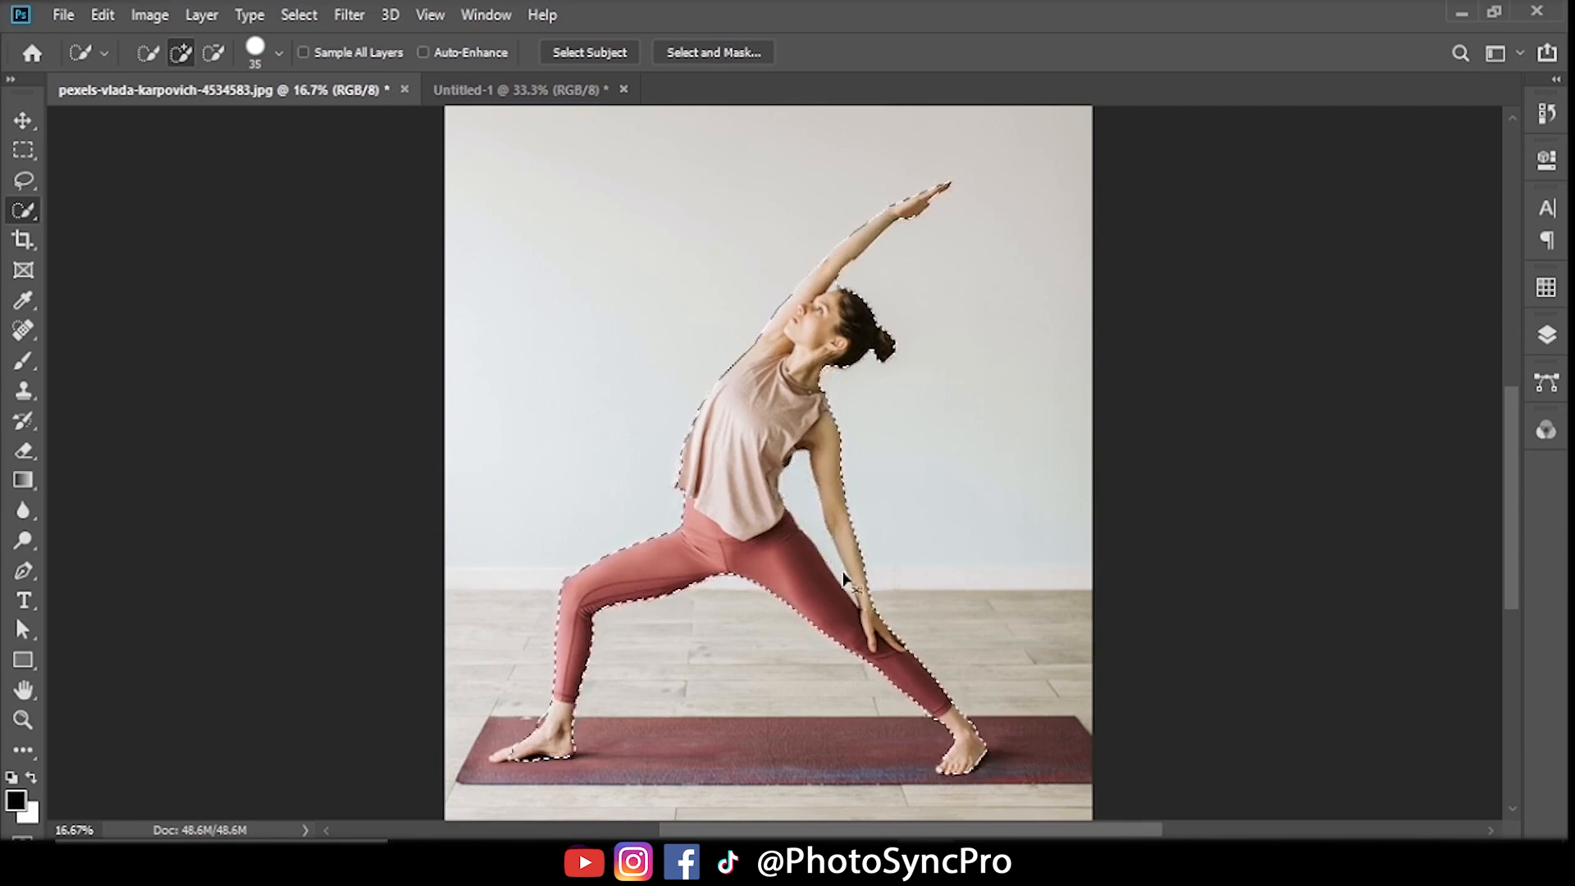
Subtract the leftover background between the woman's straight arm and body from the selection, and turn it into a layer mask
key("alt")
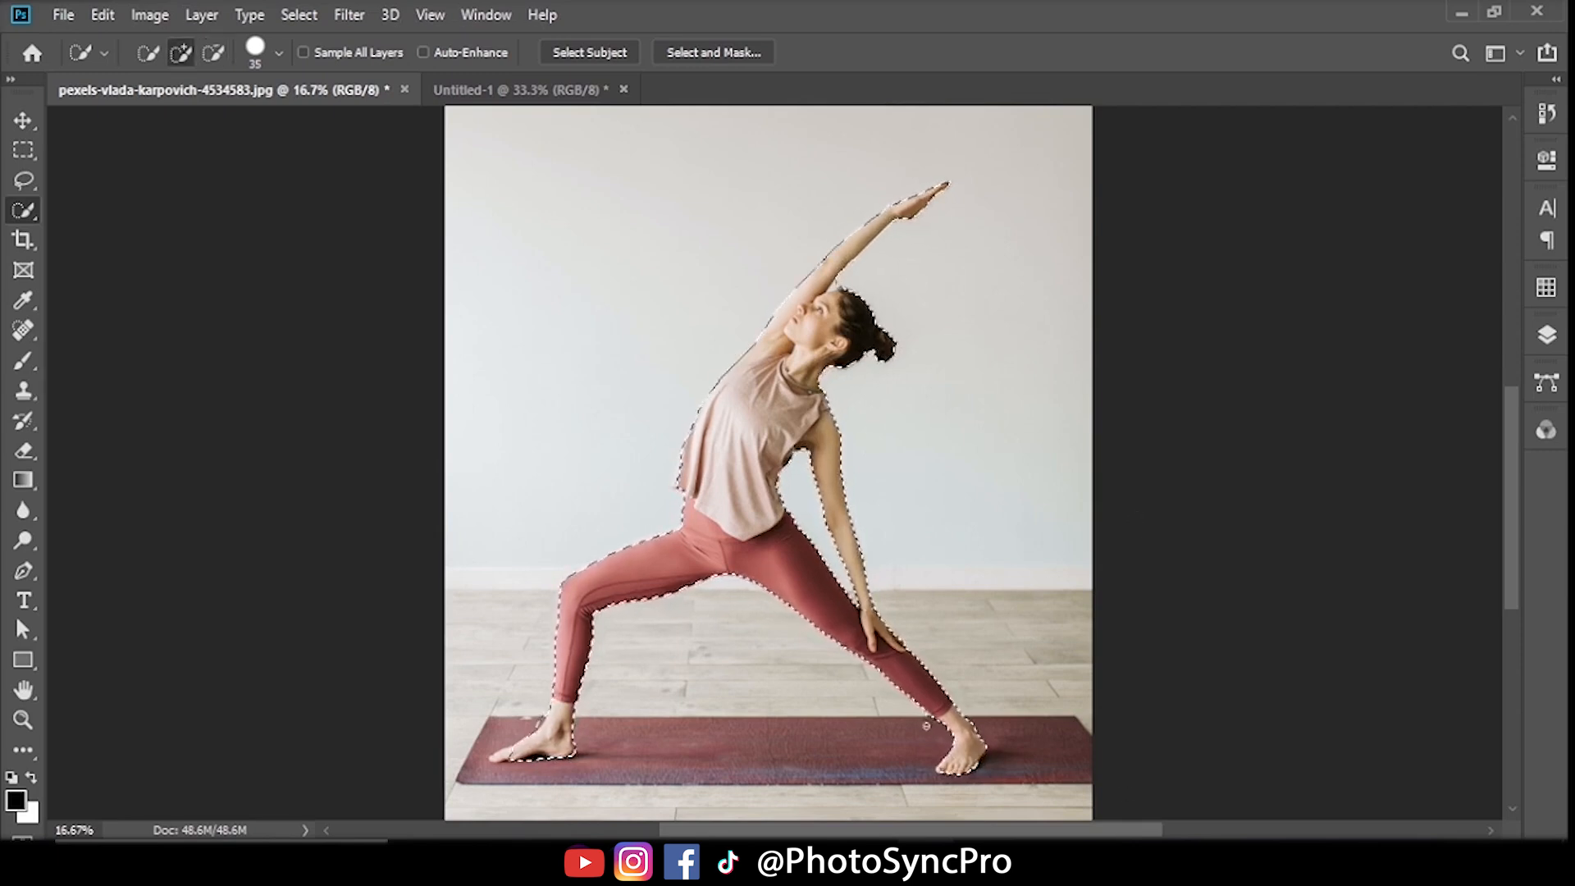
key("alt")
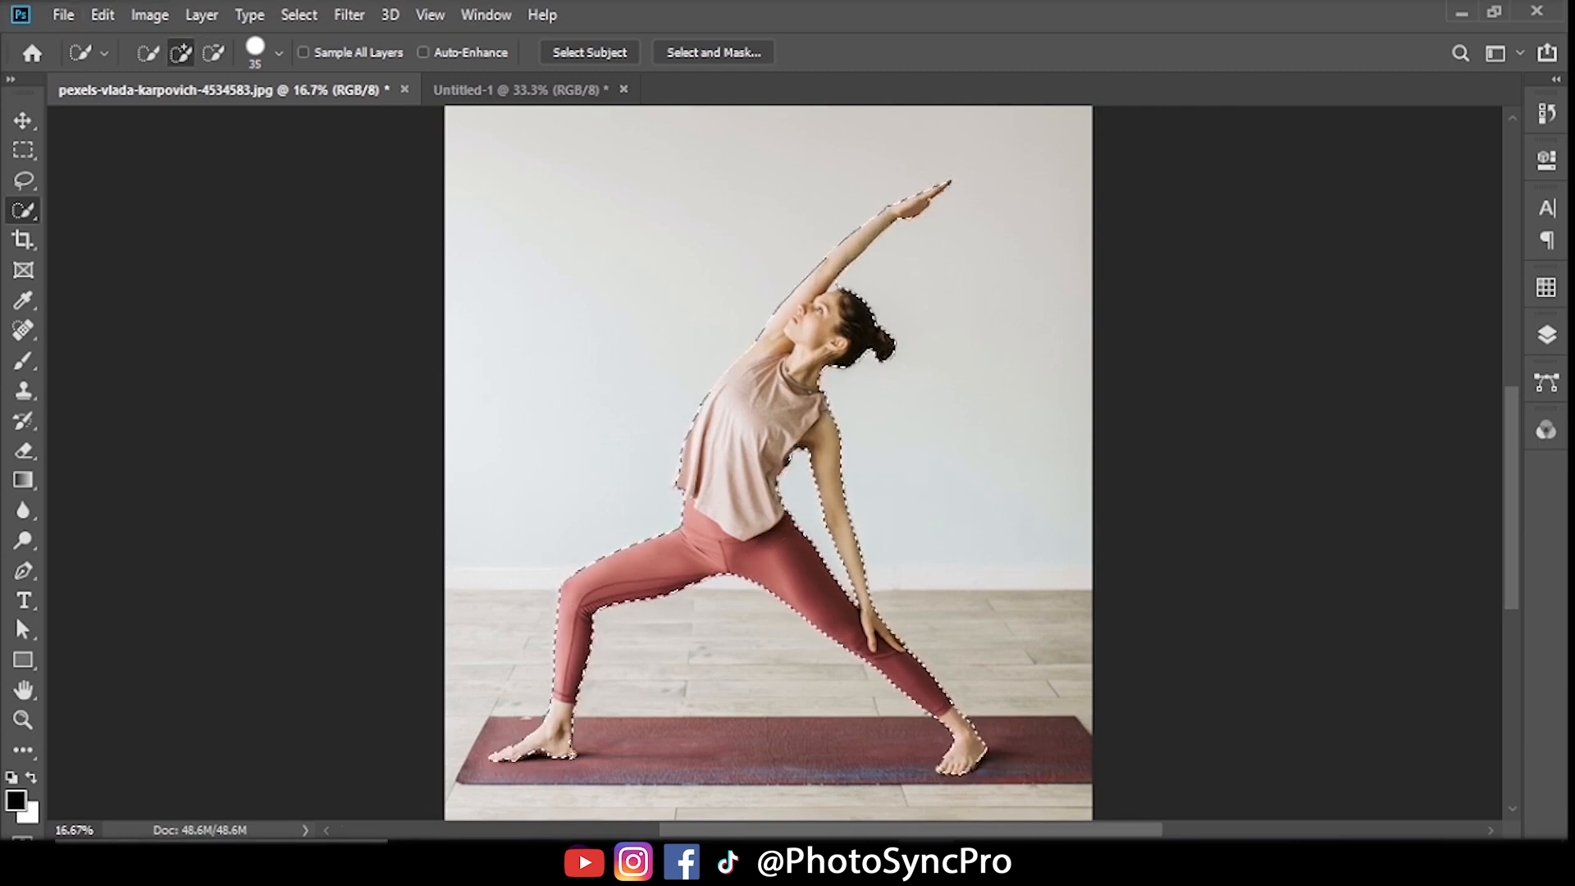
key("alt")
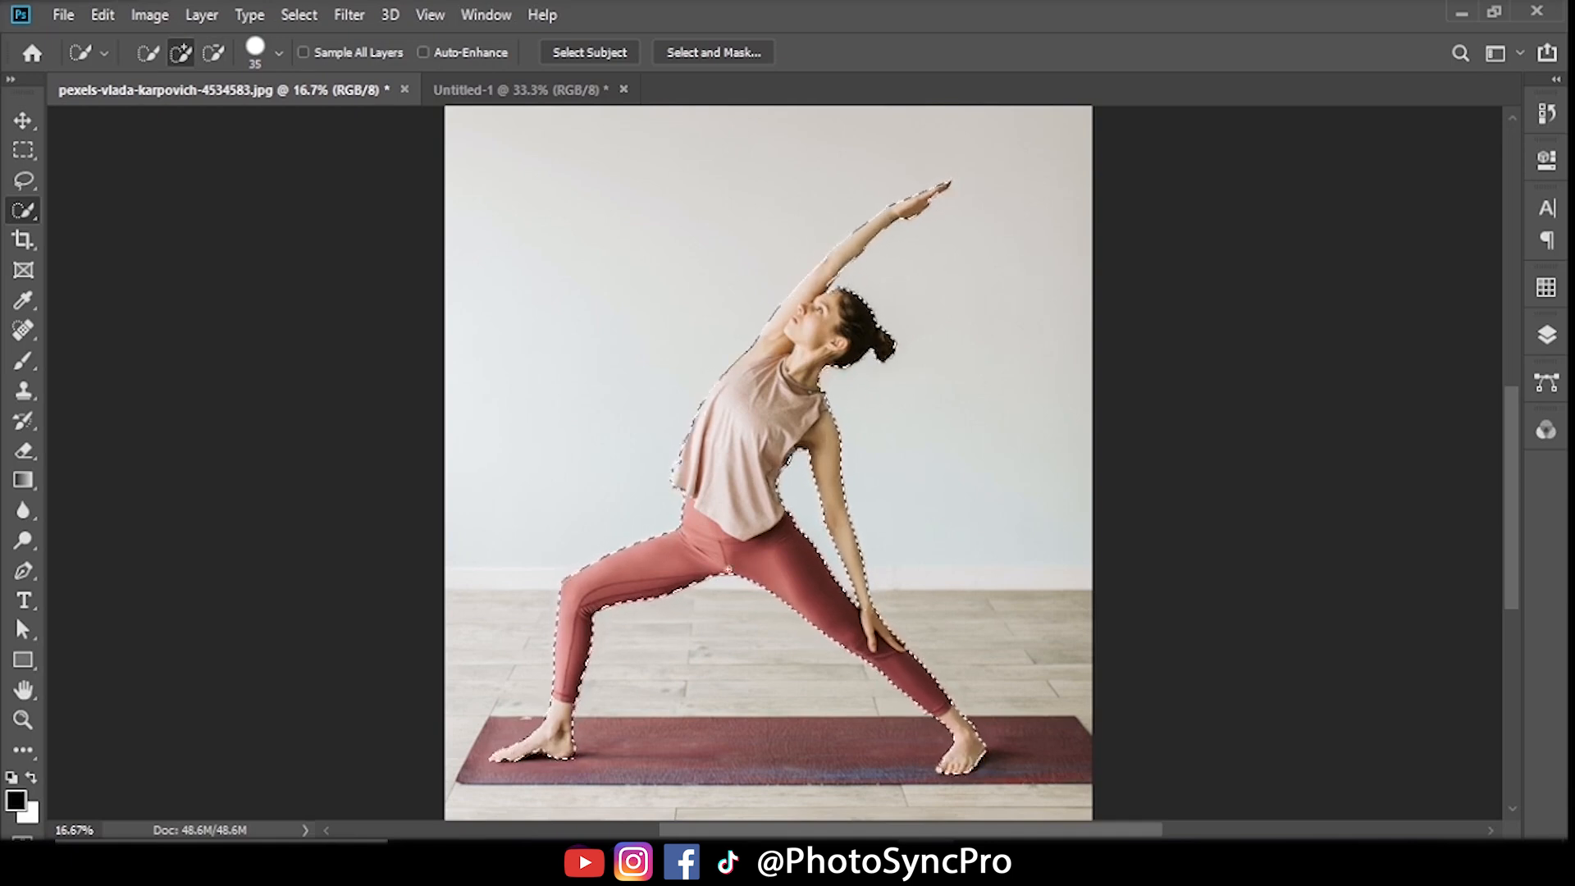
left_click(1547, 335)
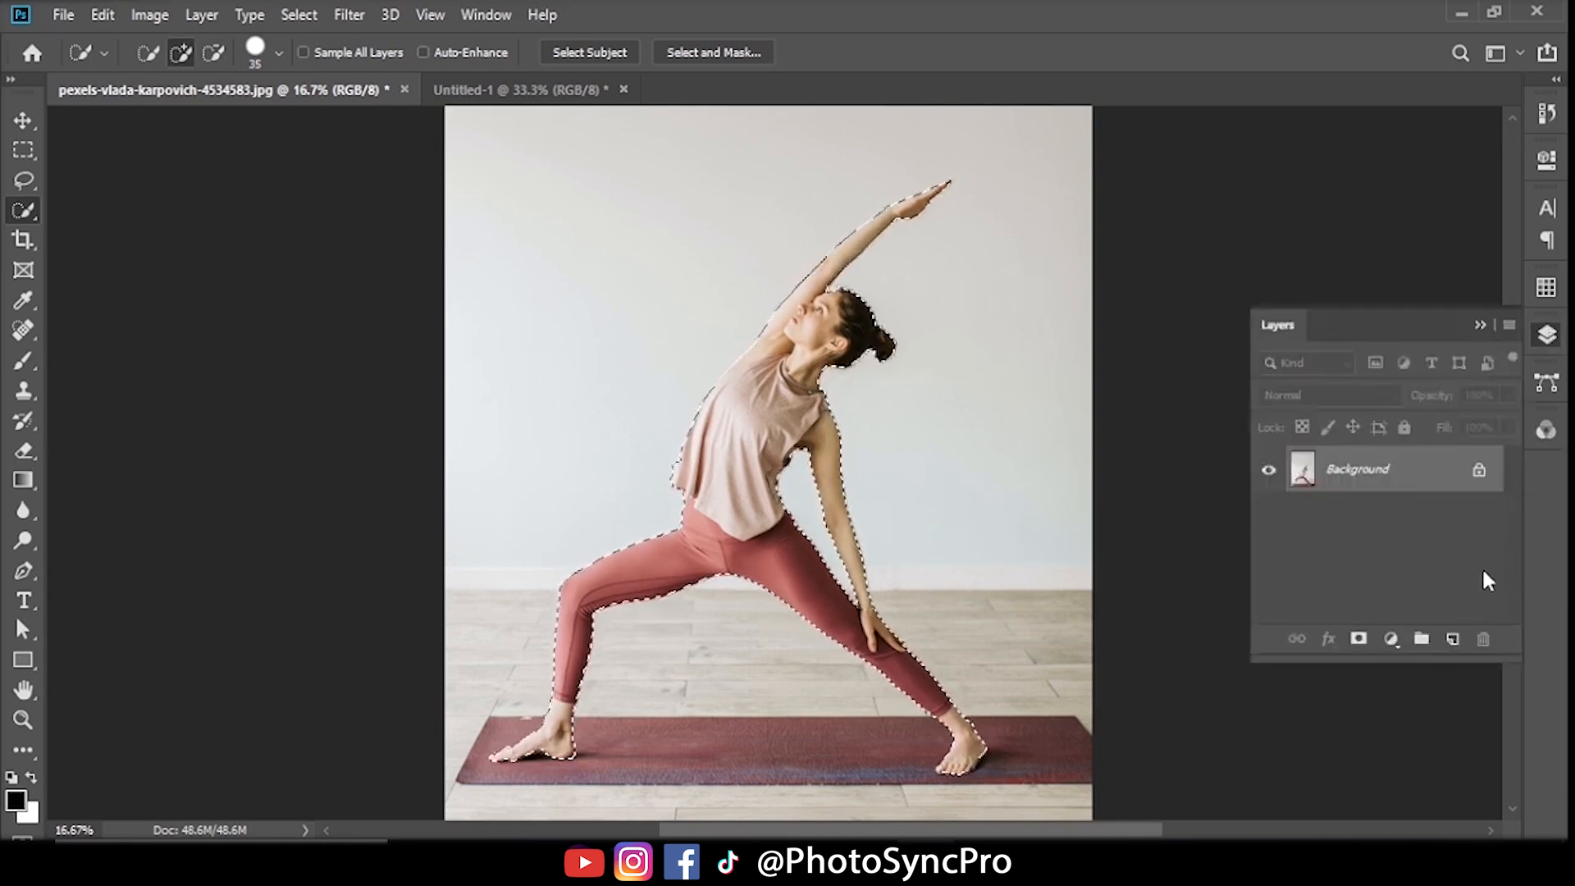
left_click(1360, 640)
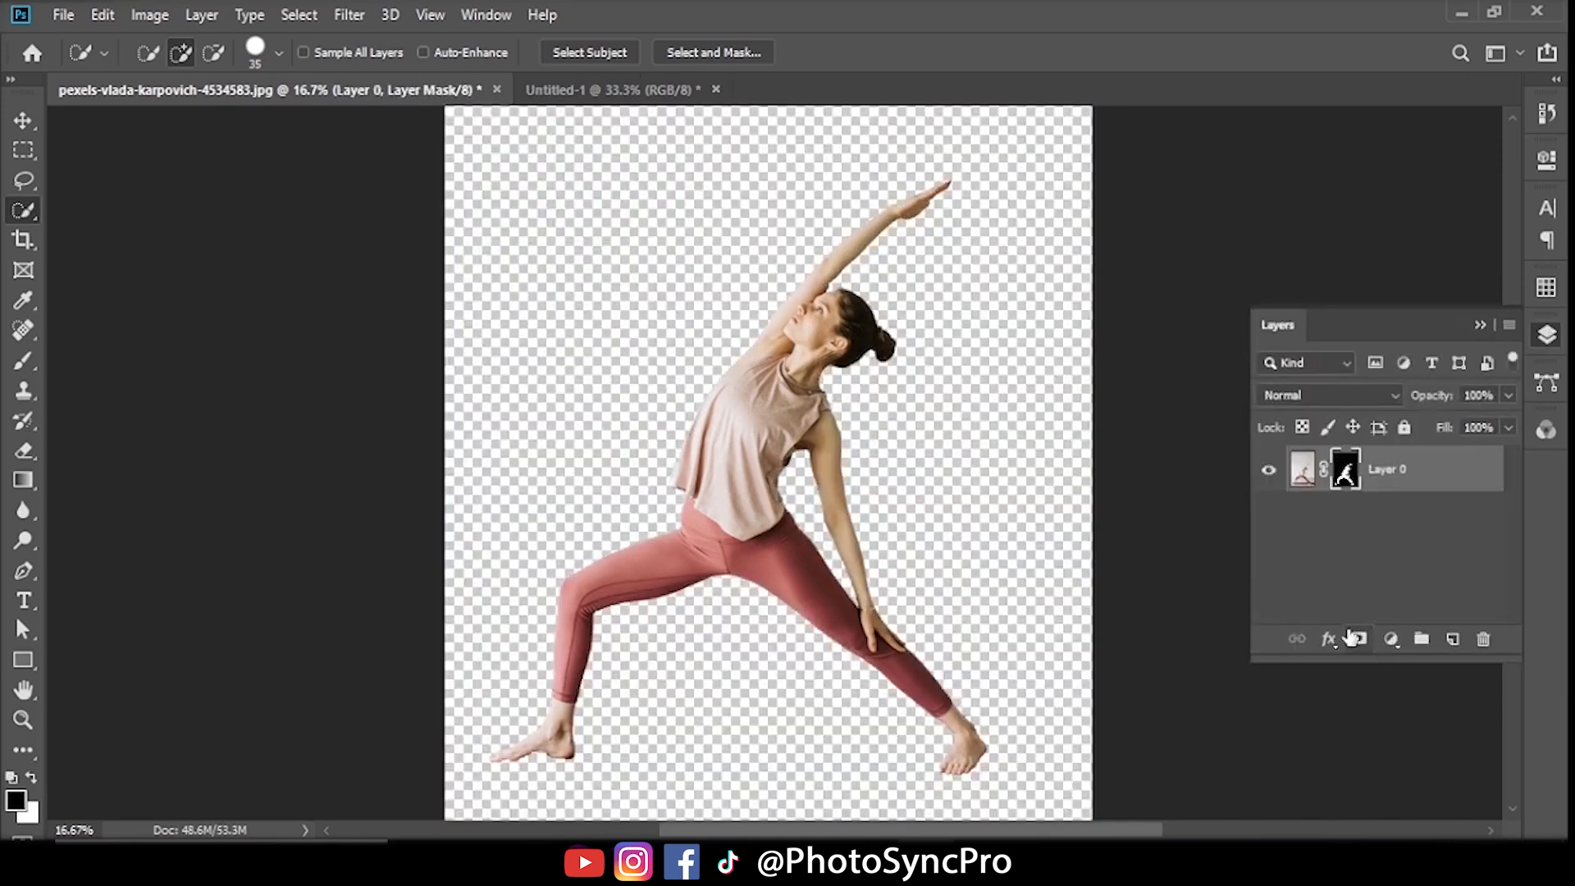
Copy the masked woman from the photo into the blank Untitled-1 document
scroll(949, 509, "down", 1)
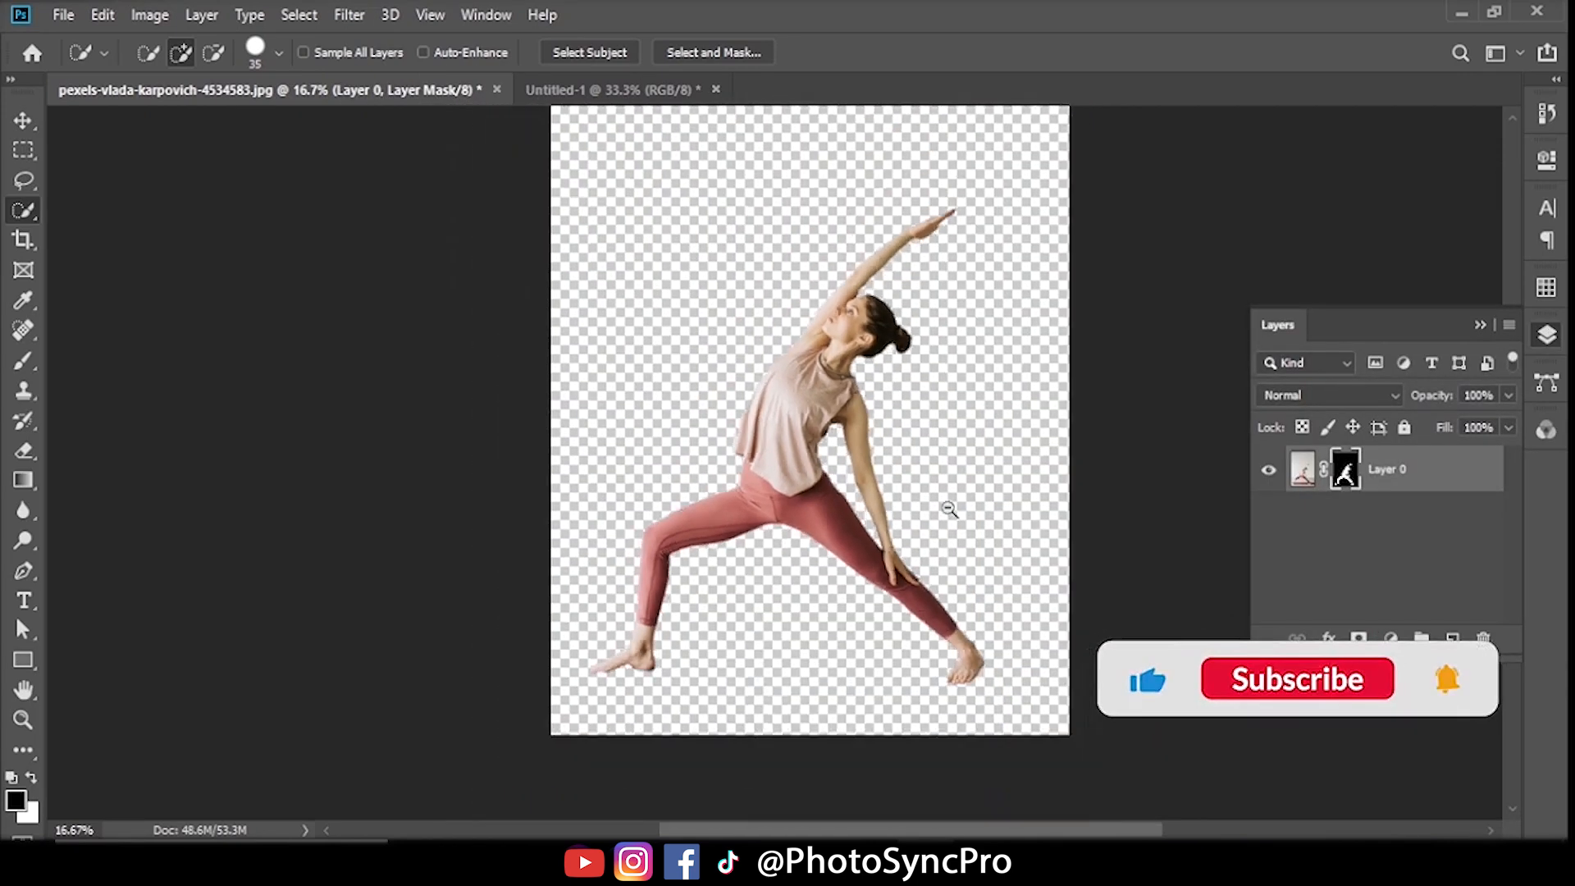
scroll(949, 510, "down", 1)
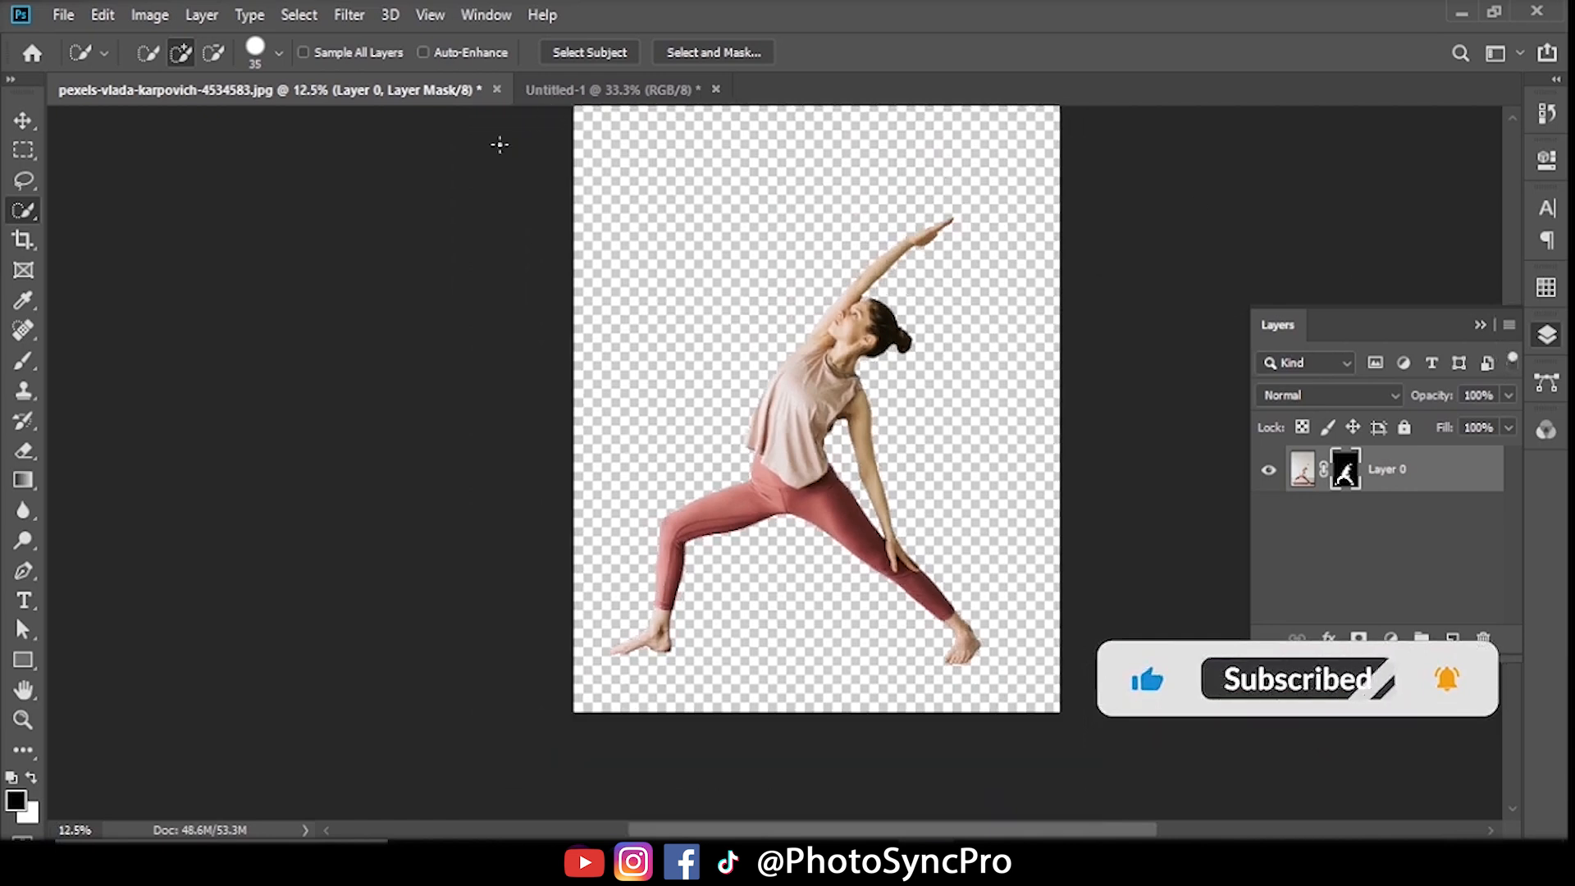
left_click(611, 90)
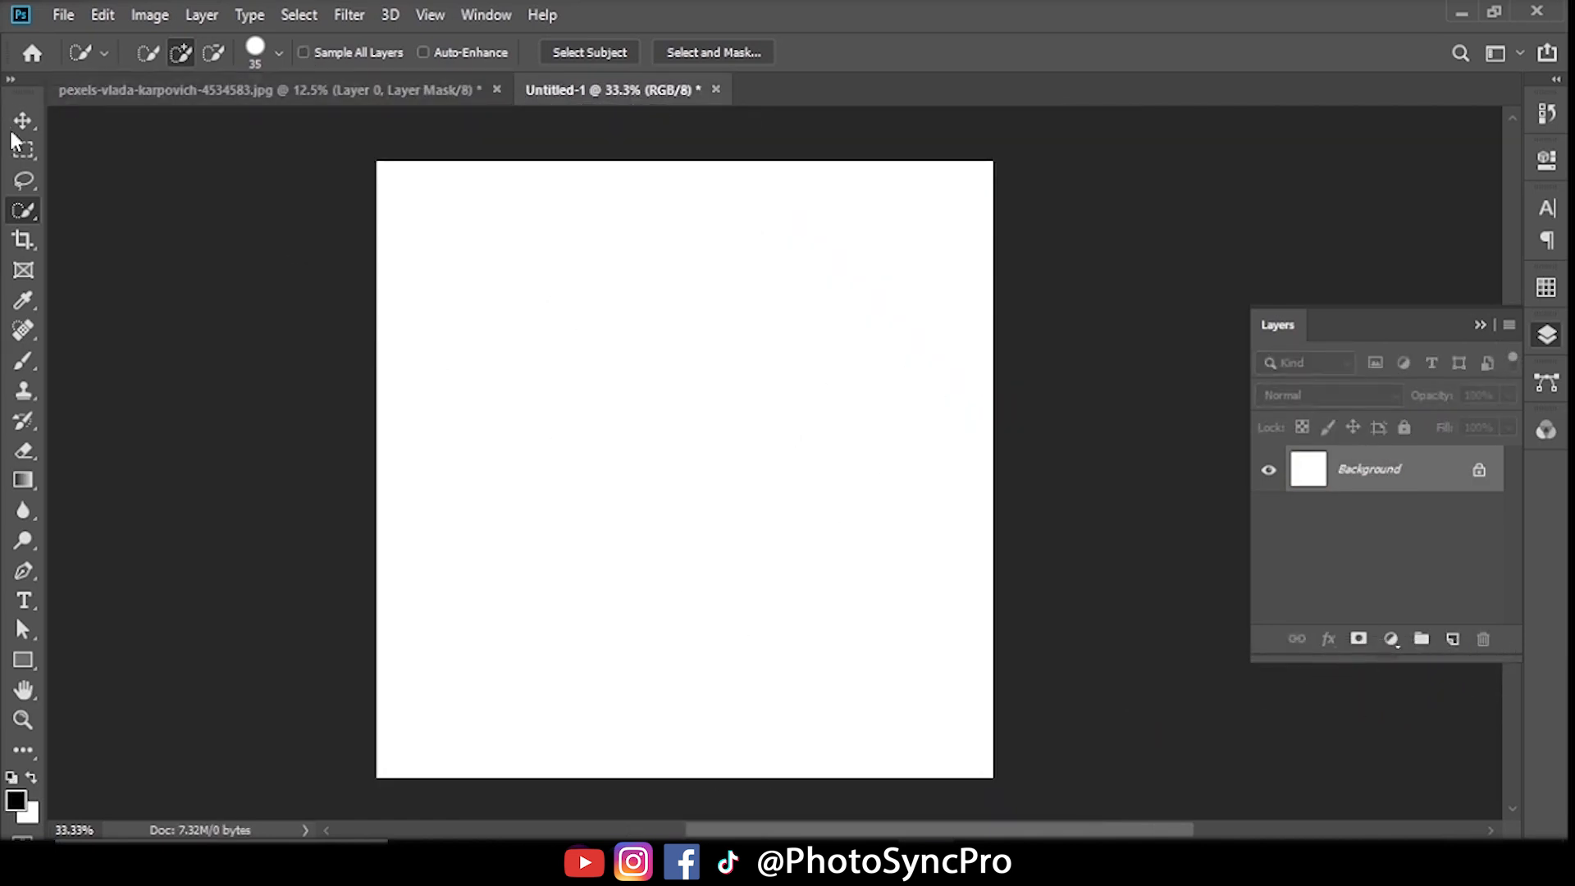
left_click(23, 120)
left_click(427, 94)
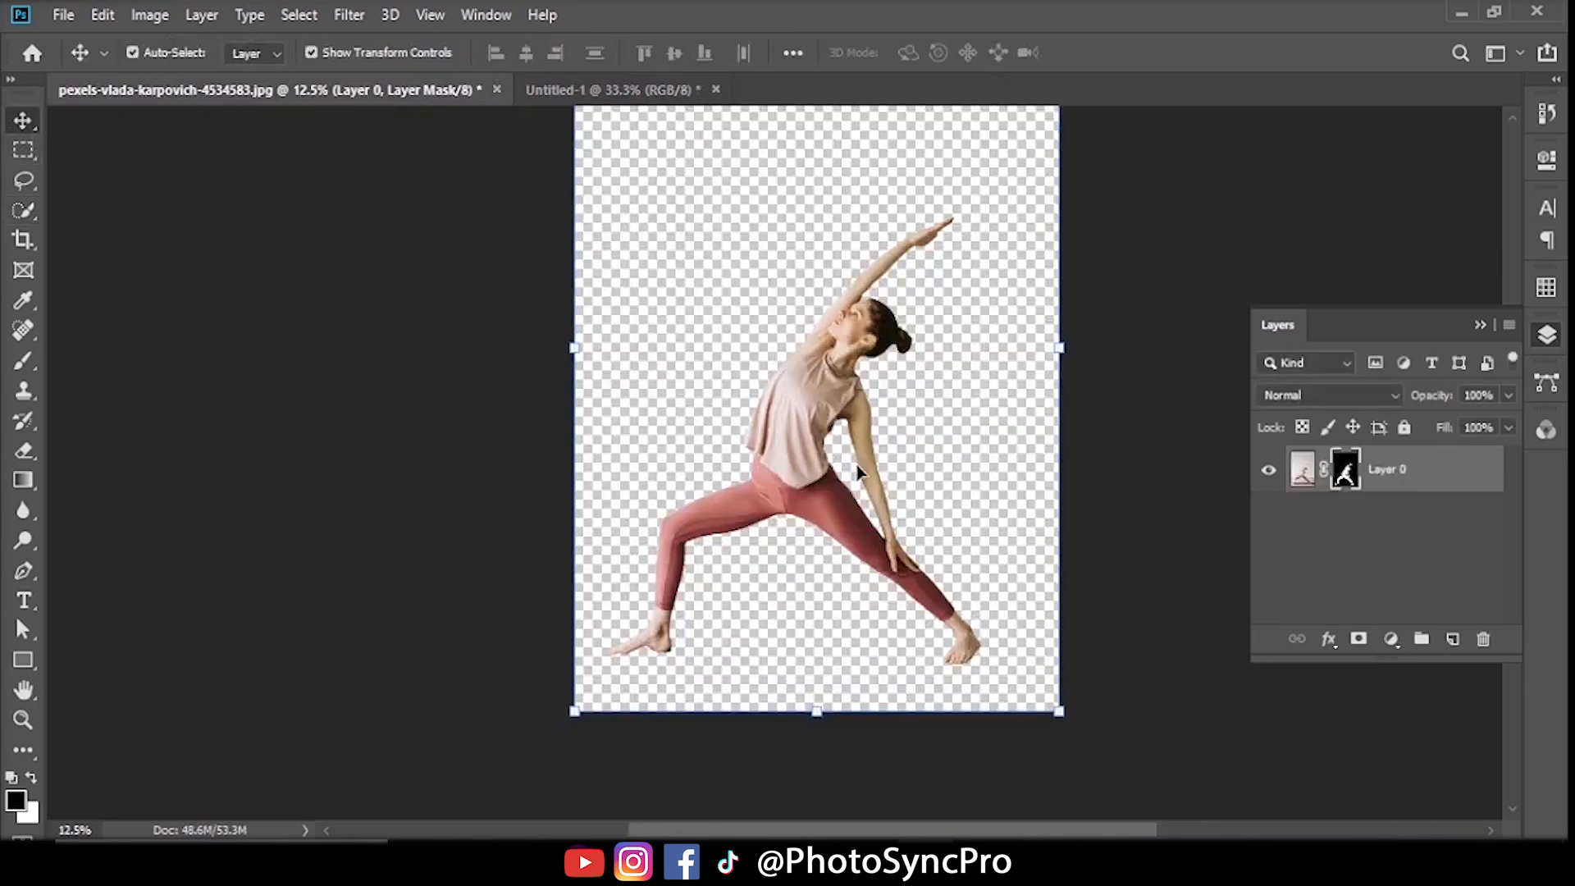
left_click_drag(823, 476, 671, 533)
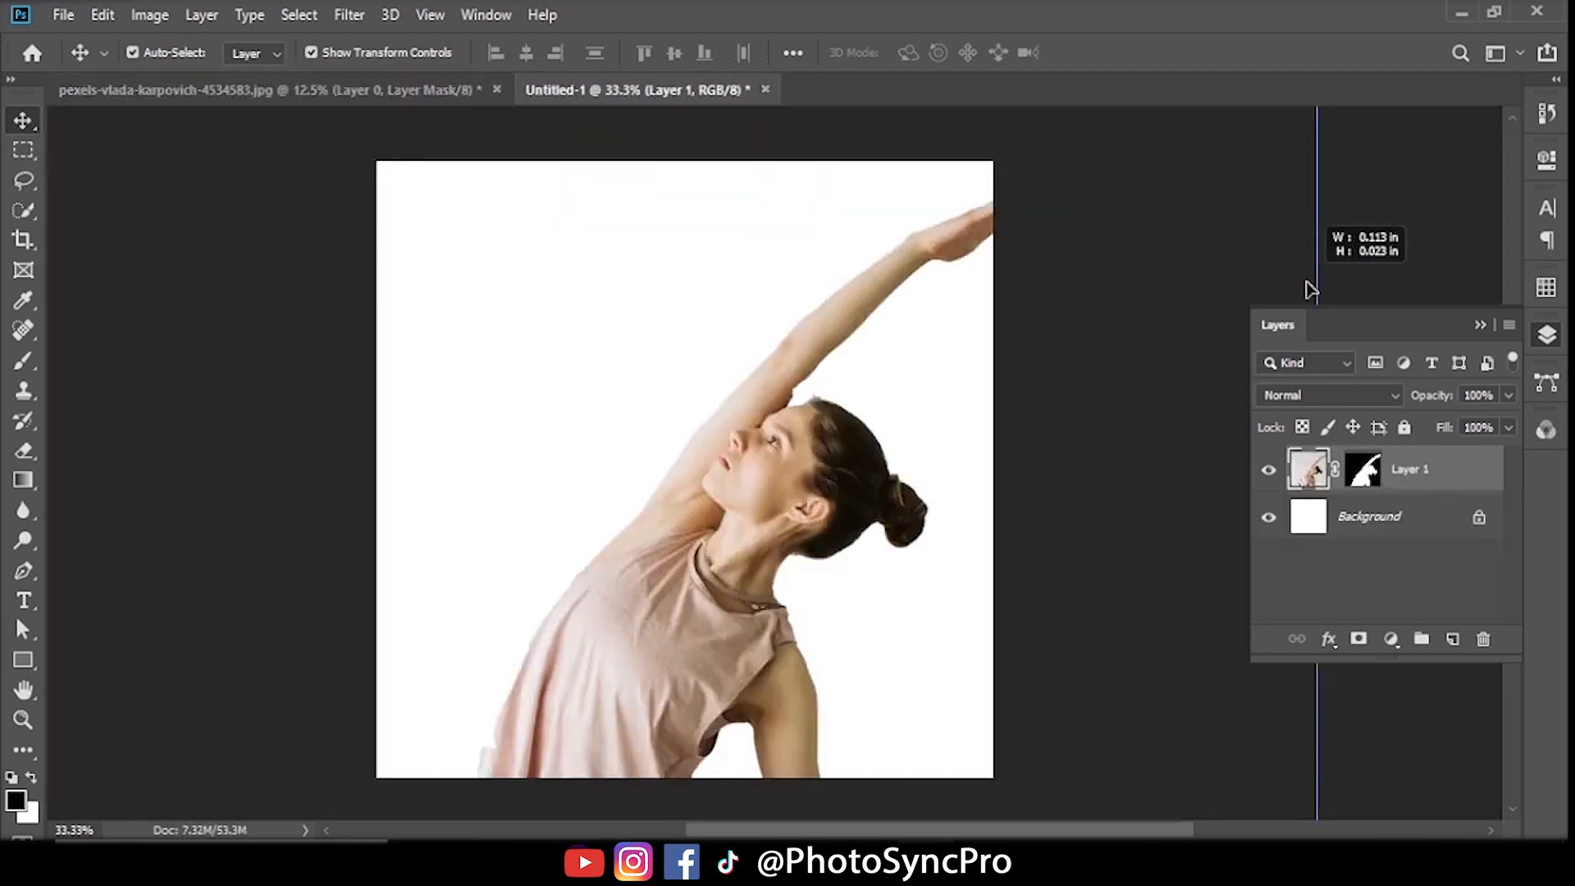
Scale the woman down proportionally so her whole figure fits, and center her on the white canvas
left_click_drag(1313, 283, 791, 444)
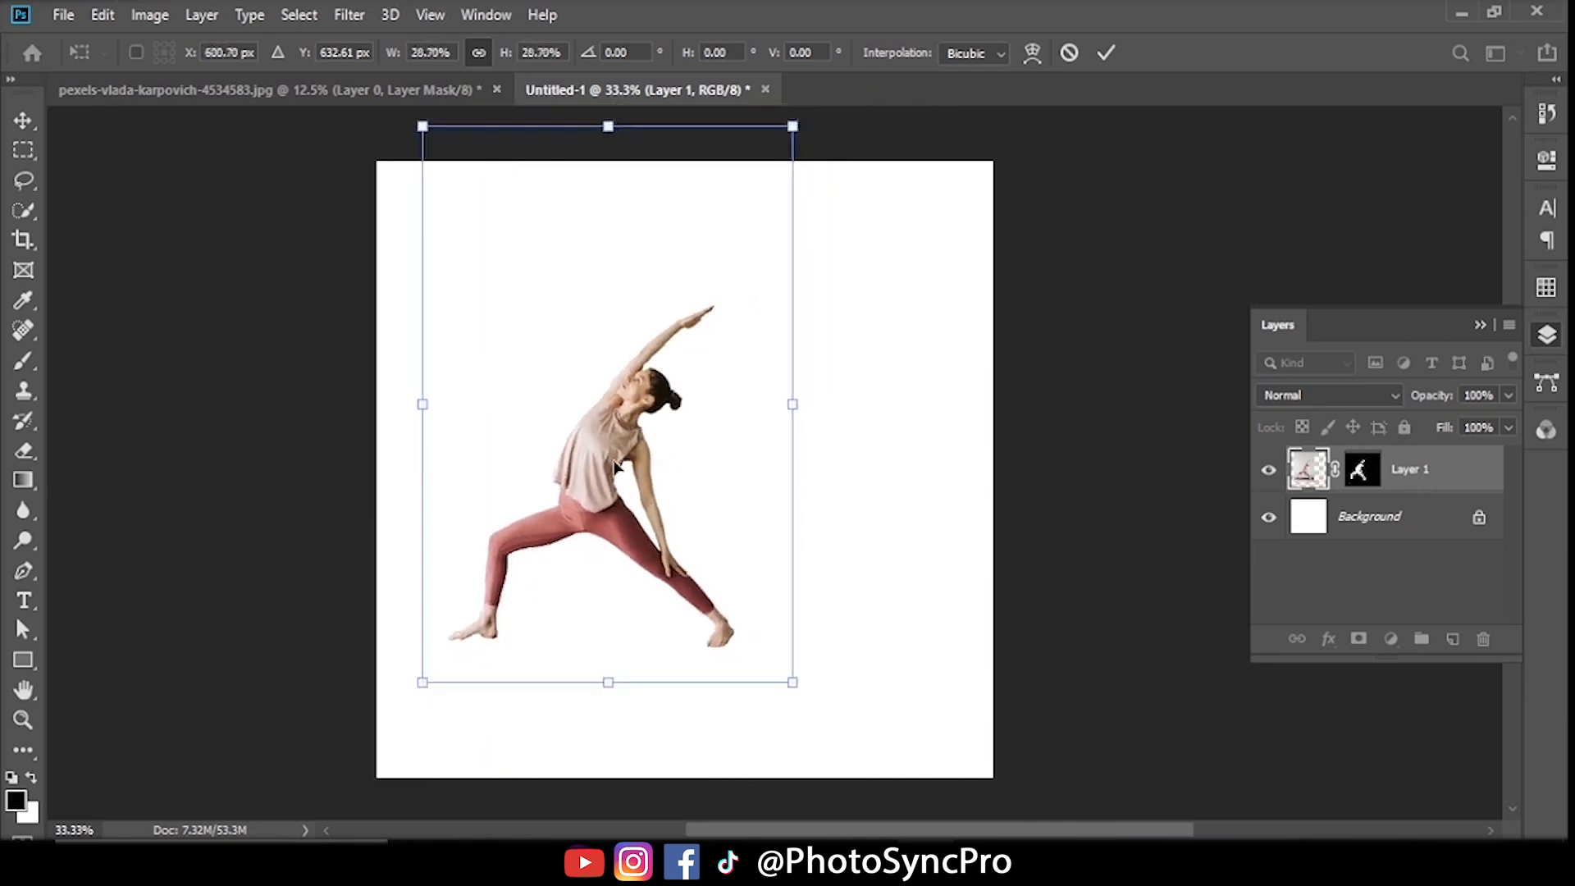
left_click_drag(632, 440, 708, 428)
left_click(1064, 416)
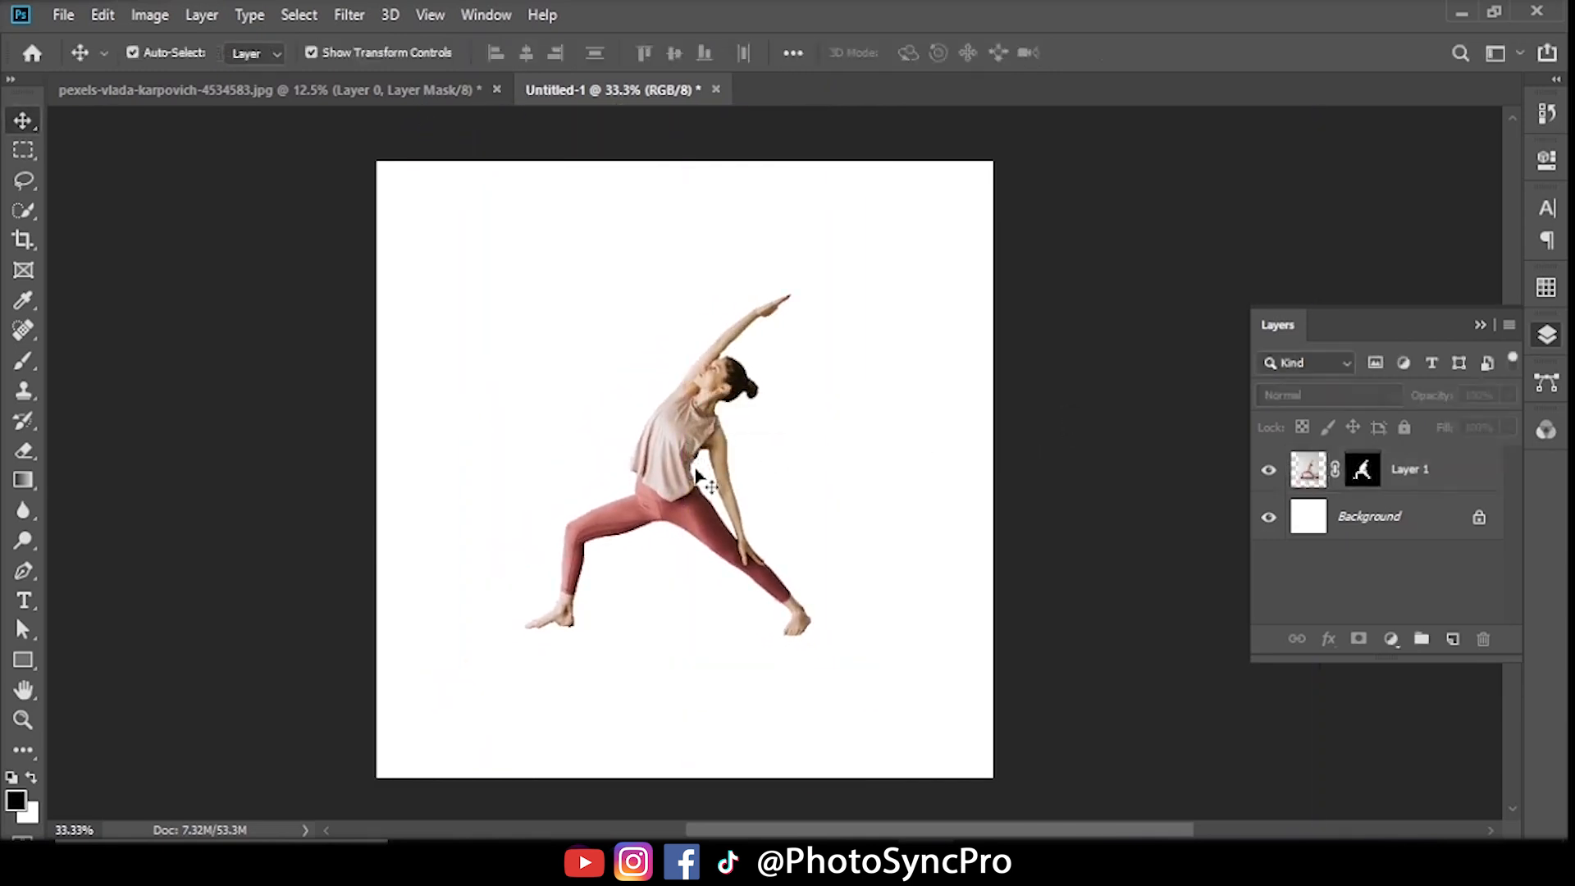
left_click_drag(892, 405, 920, 422)
left_click(1096, 362)
left_click(1198, 349)
left_click_drag(662, 474, 663, 463)
left_click(1045, 335)
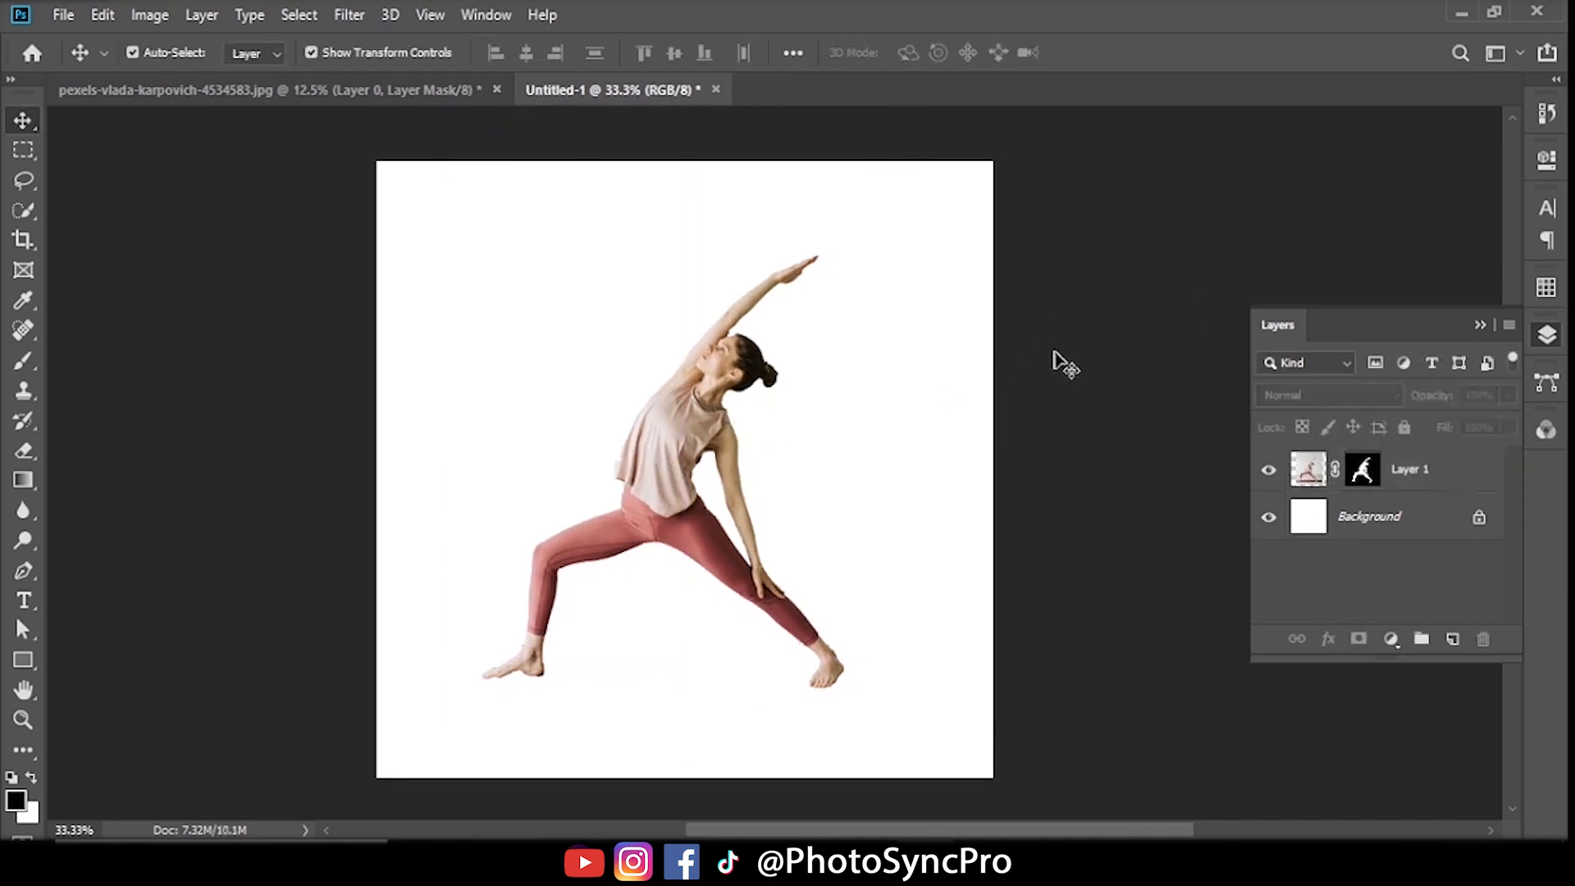
Add a text layer reading "R" in black Gabriola Regular over the woman
left_click(25, 602)
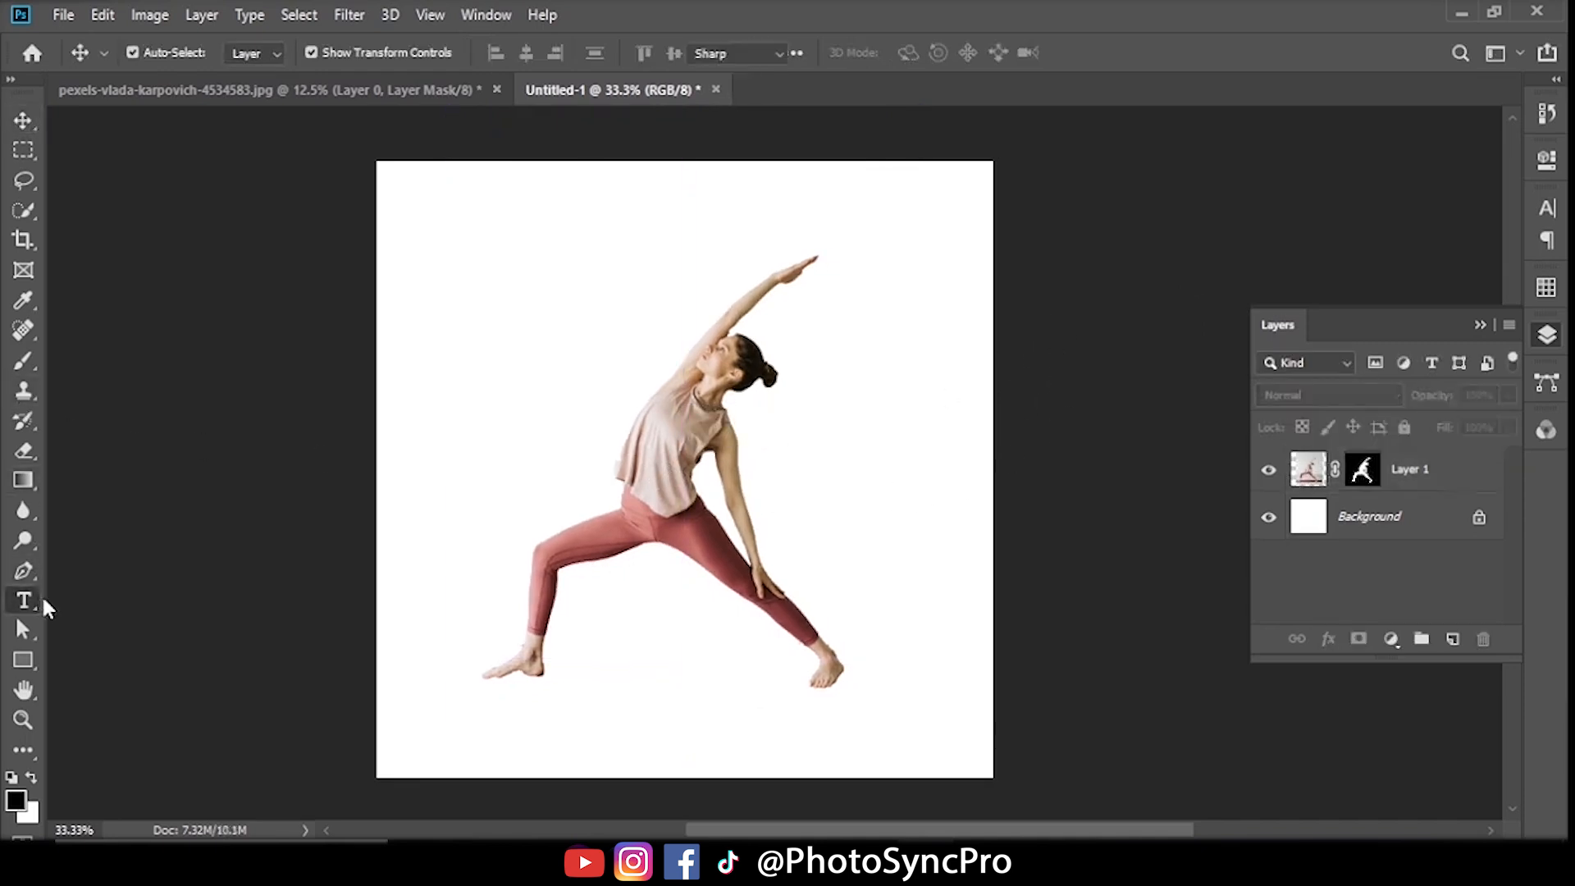
left_click(813, 534)
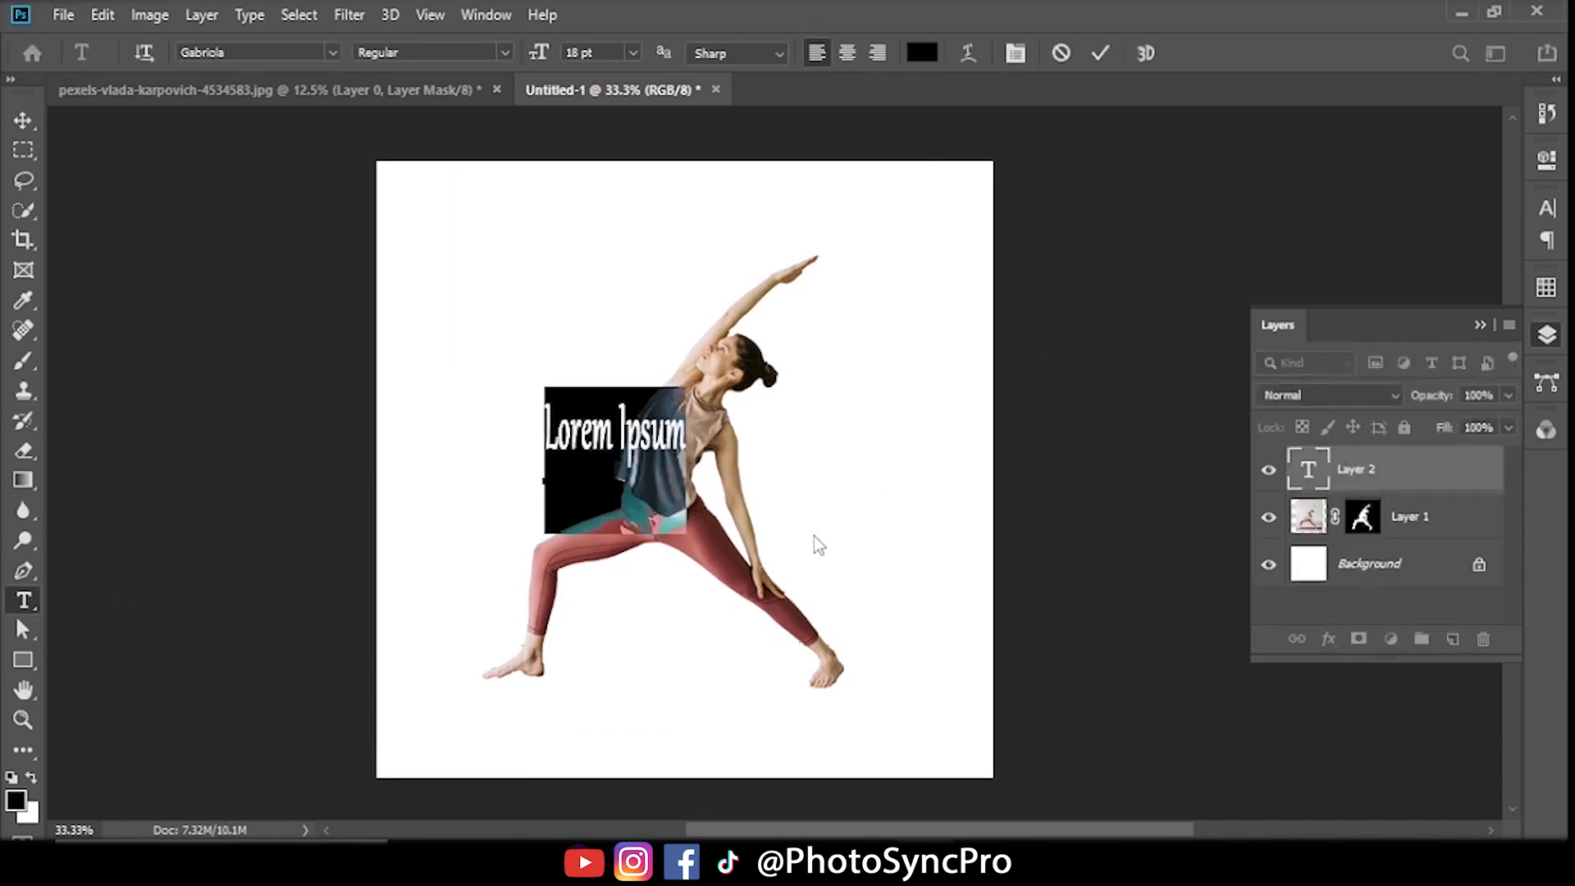
type("R")
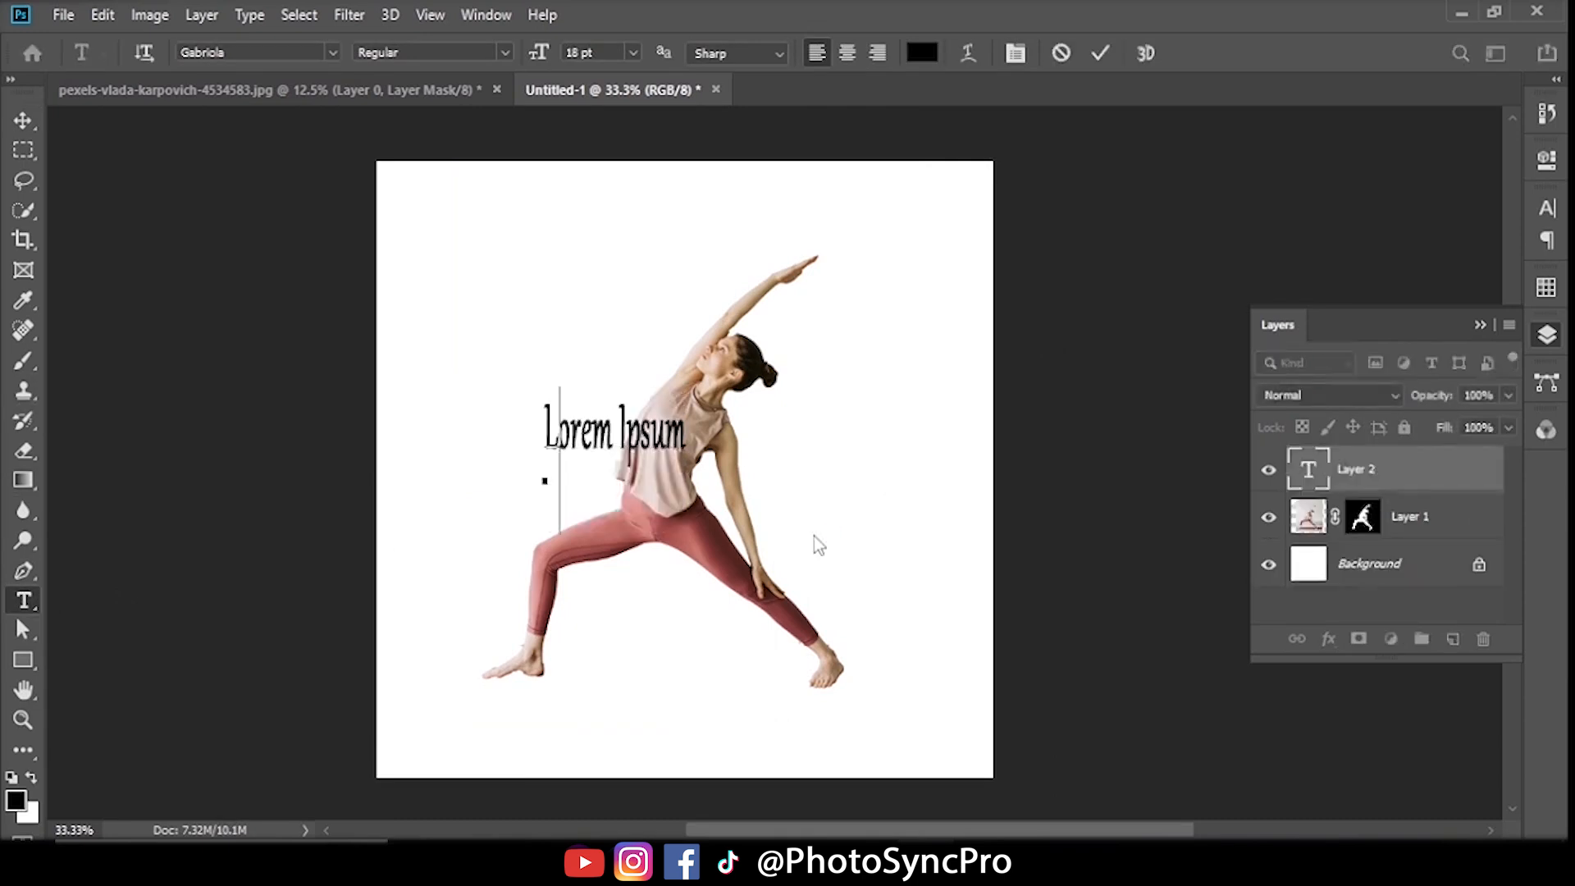
Enlarge and stretch the R to roughly the woman's height and width, and align it over her from raised hand to feet
left_click(25, 120)
left_click_drag(564, 432, 827, 614)
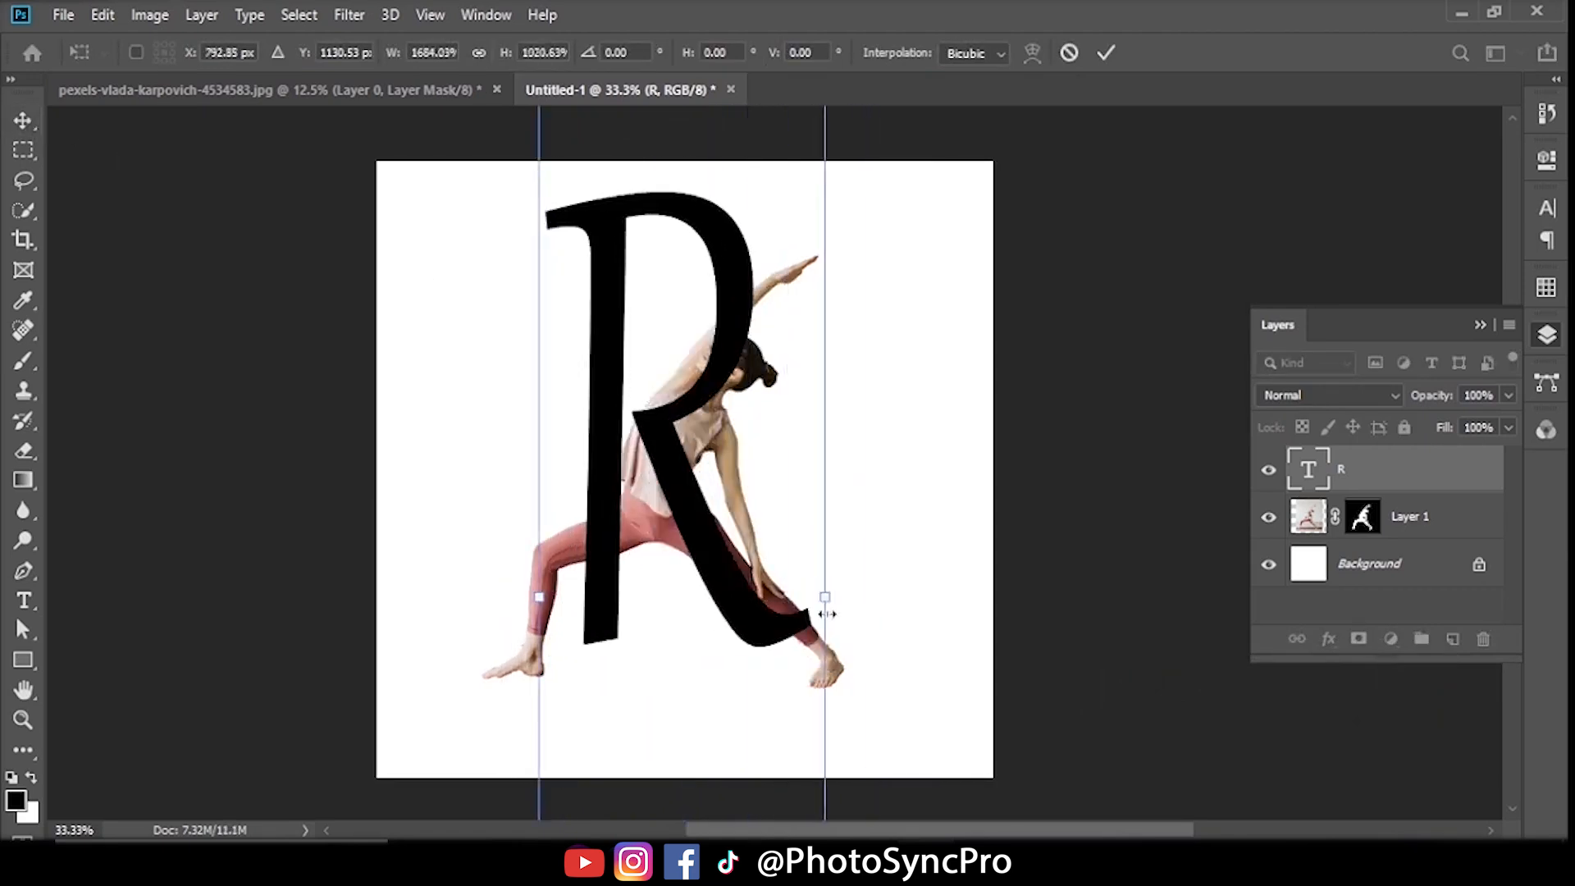
key("Return")
left_click_drag(670, 444, 656, 492)
left_click_drag(799, 242, 750, 304)
left_click_drag(659, 607, 680, 445)
left_click_drag(777, 626, 843, 627)
key("Return")
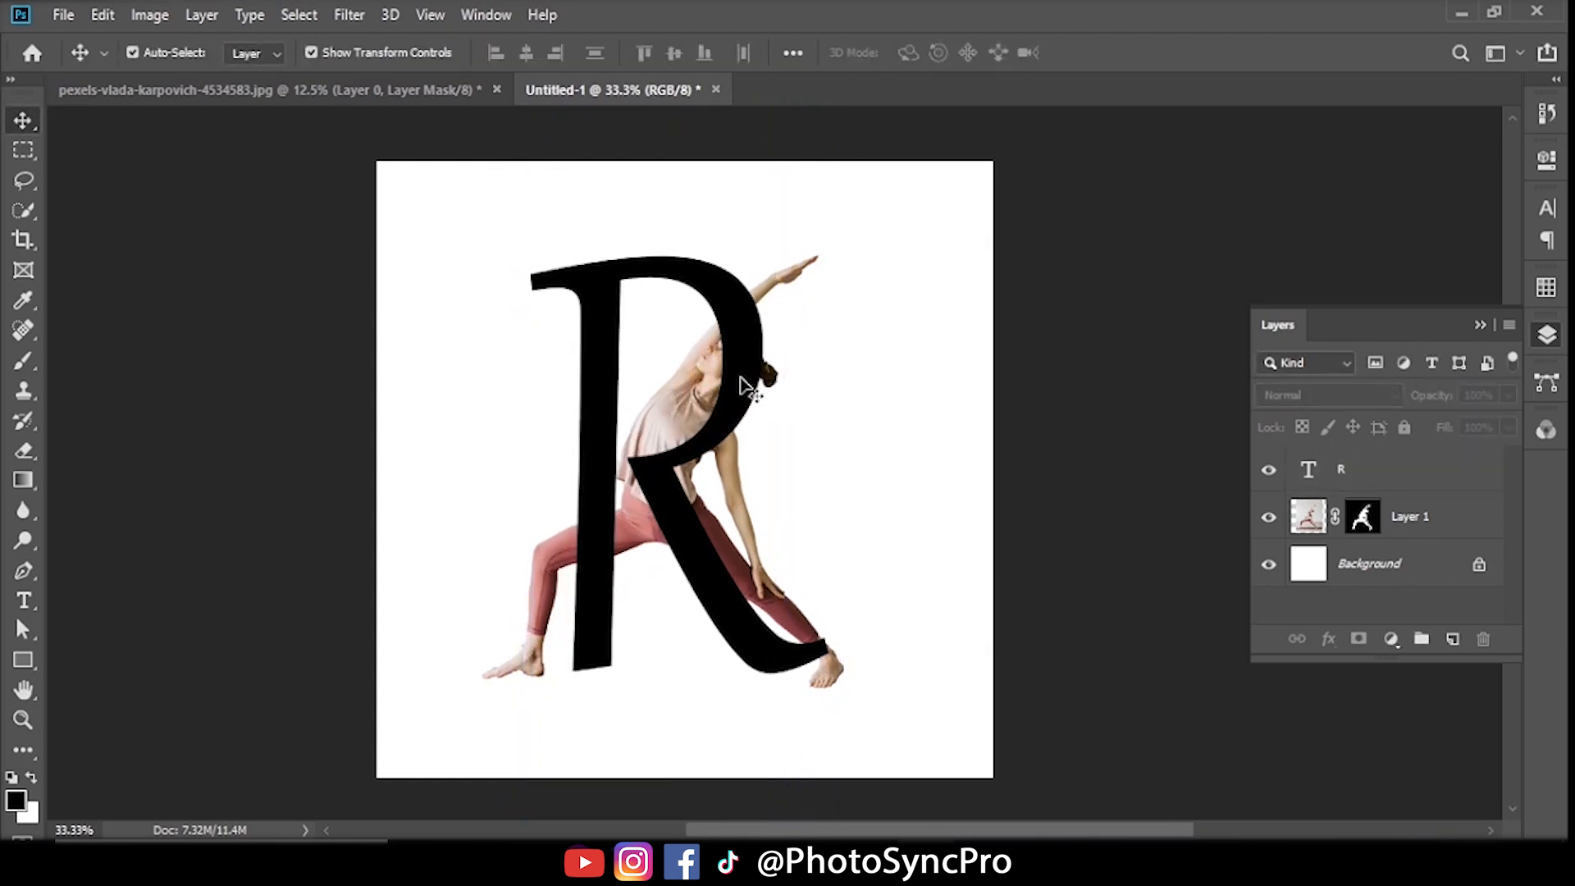
left_click_drag(740, 378, 730, 387)
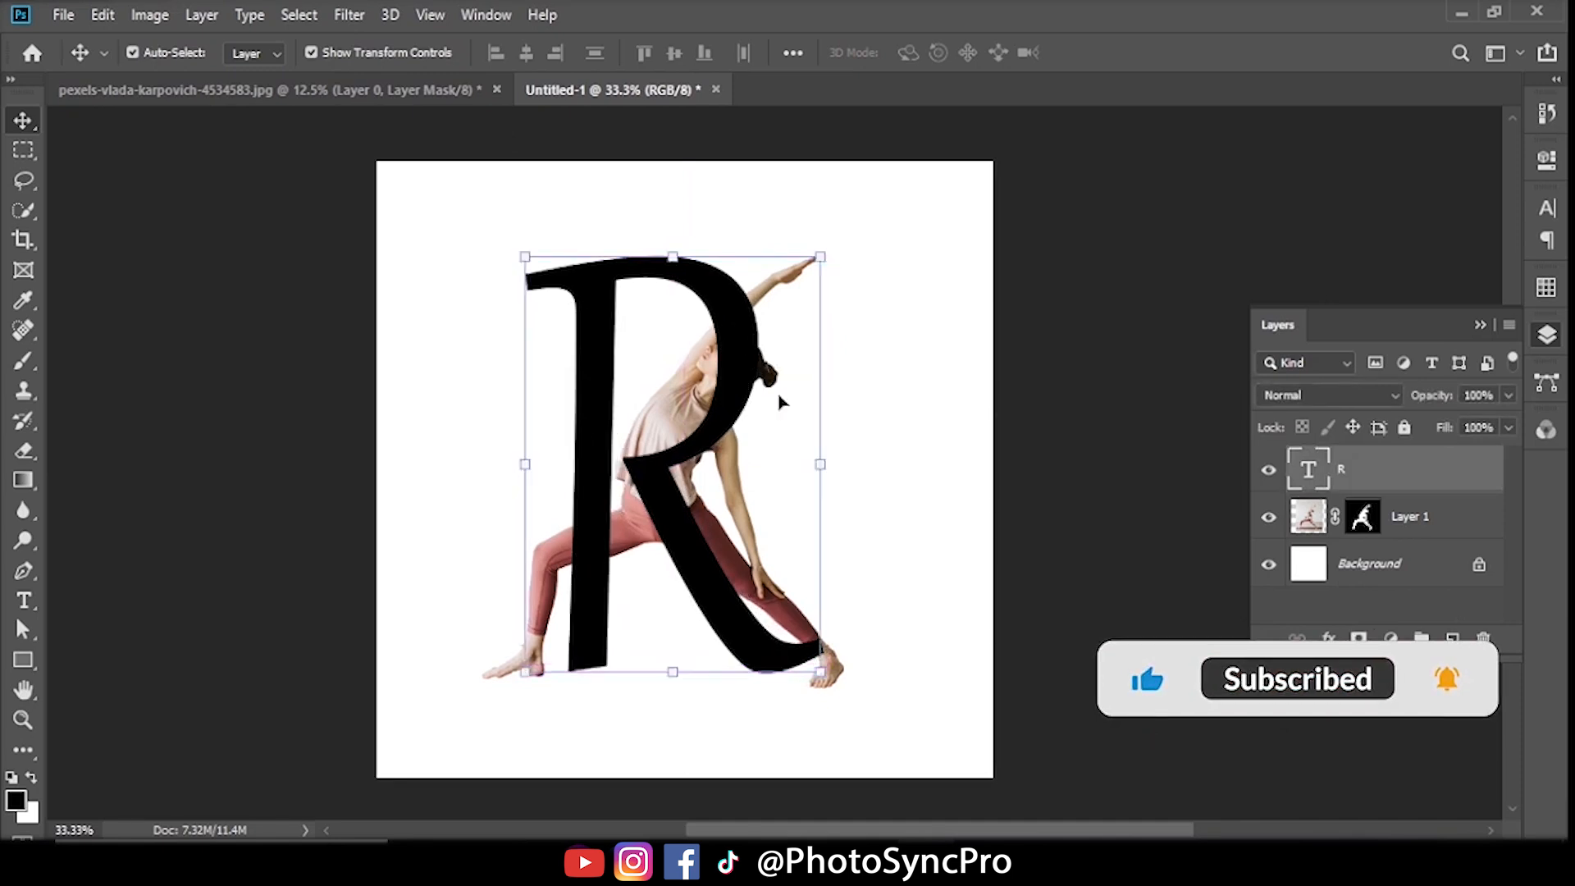
left_click(1007, 382)
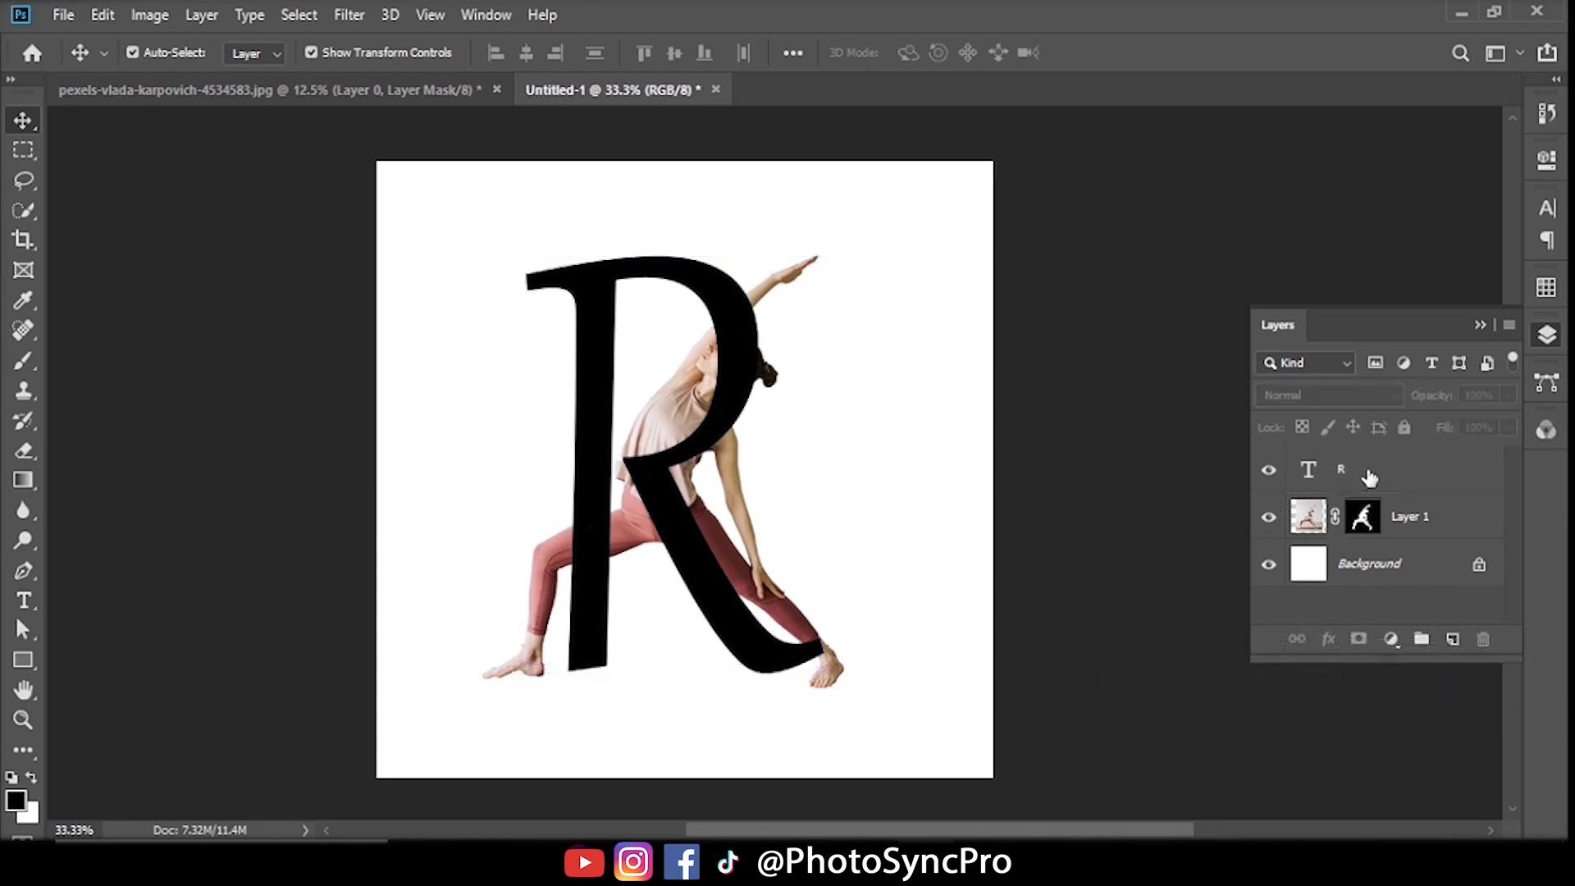
Move the R layer beneath the woman's layer and load the letter's pixels as a selection
left_click_drag(1369, 478, 1370, 537)
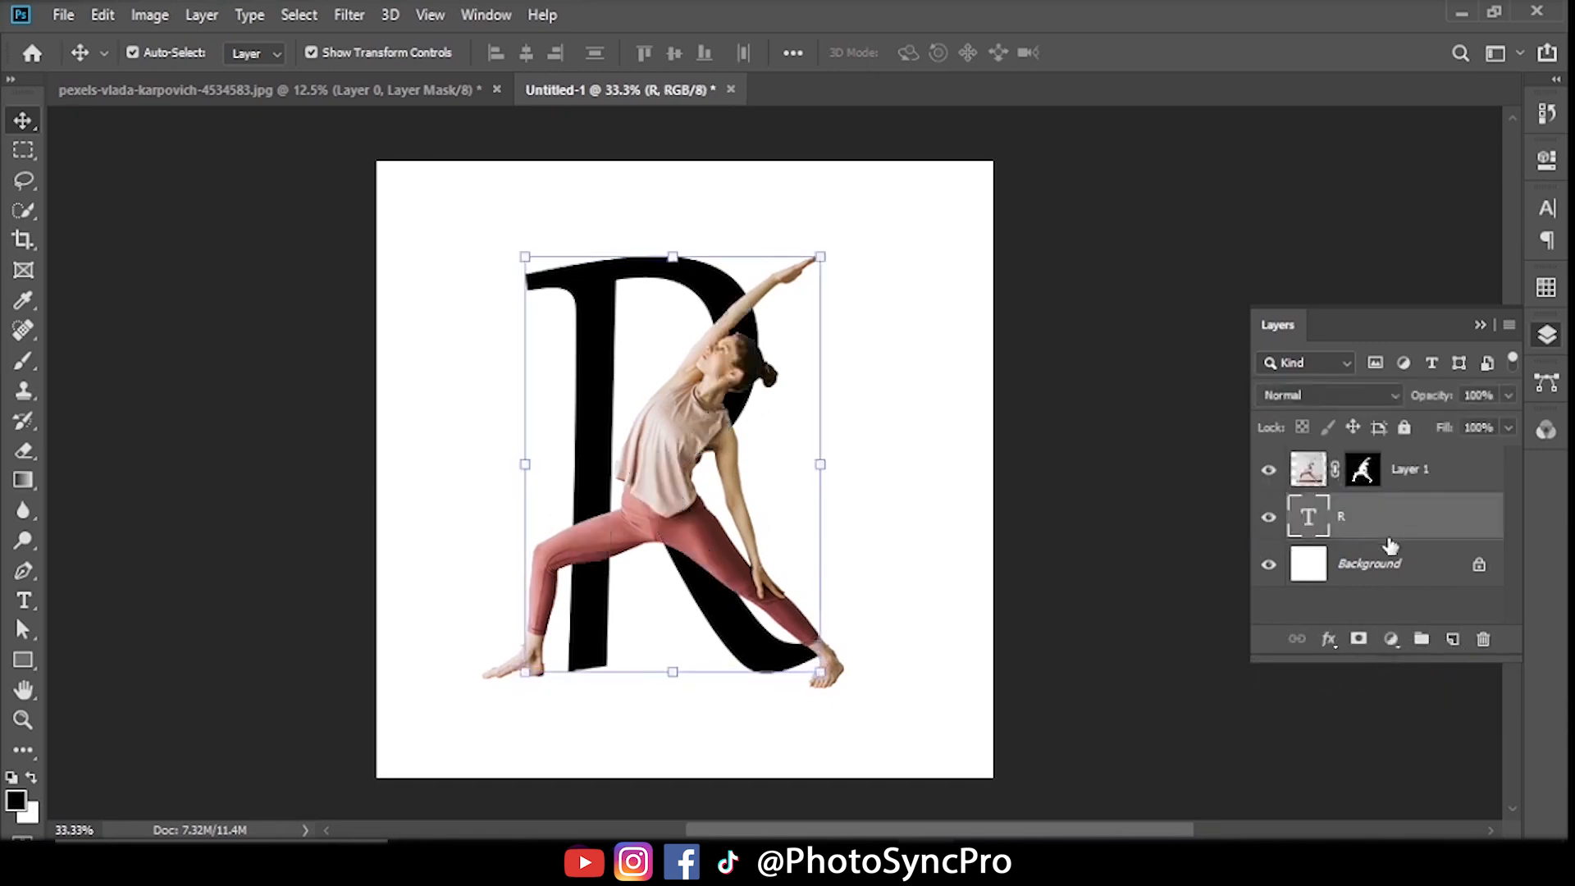
left_click(1009, 442)
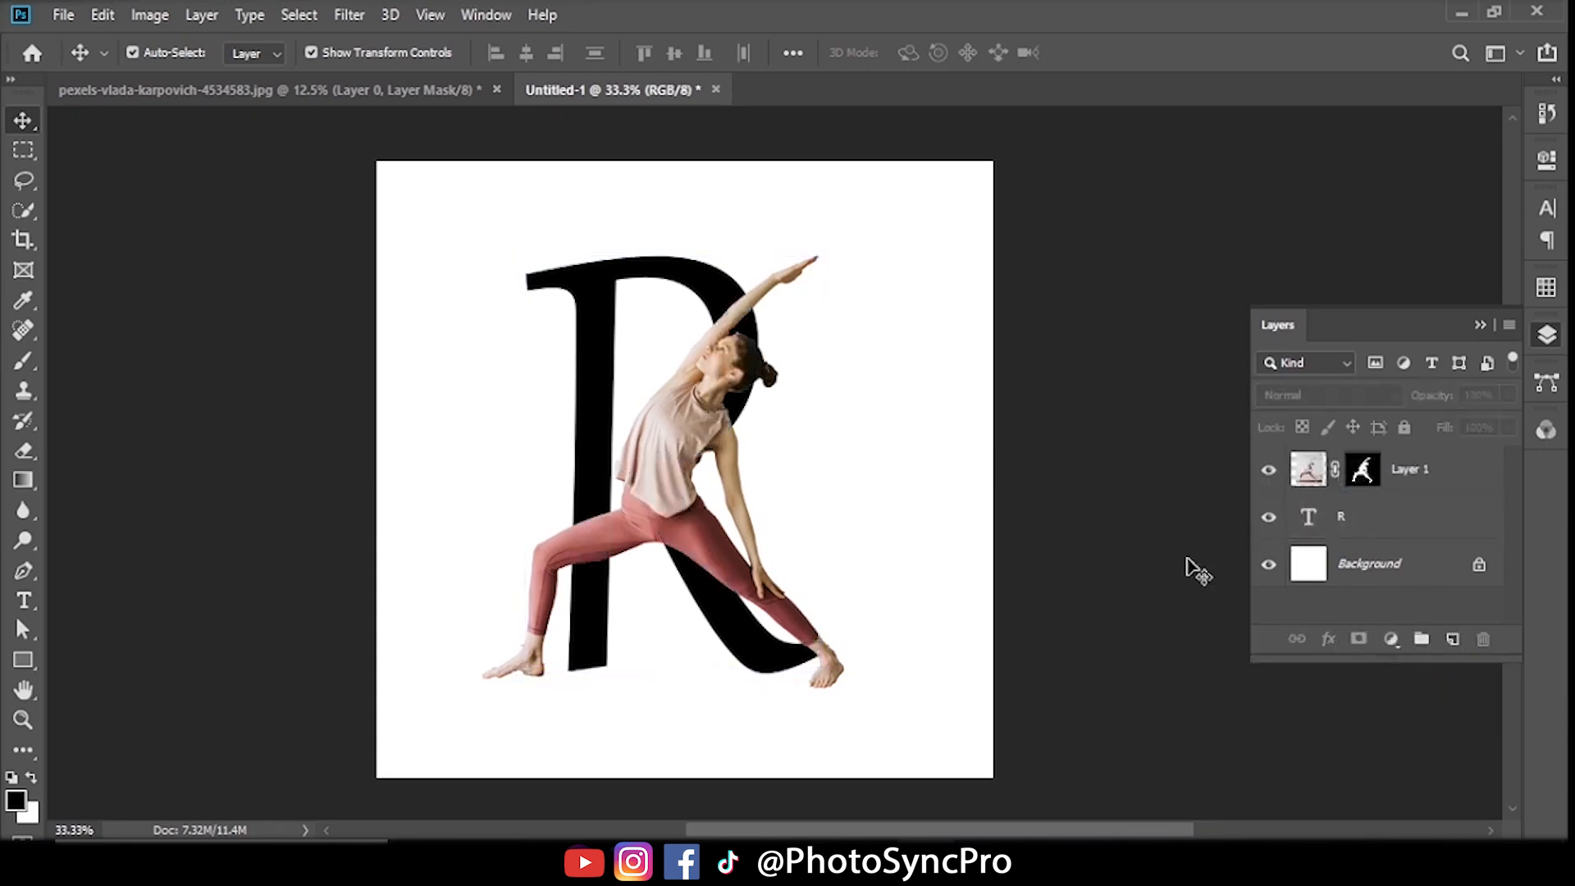
left_click(1306, 521)
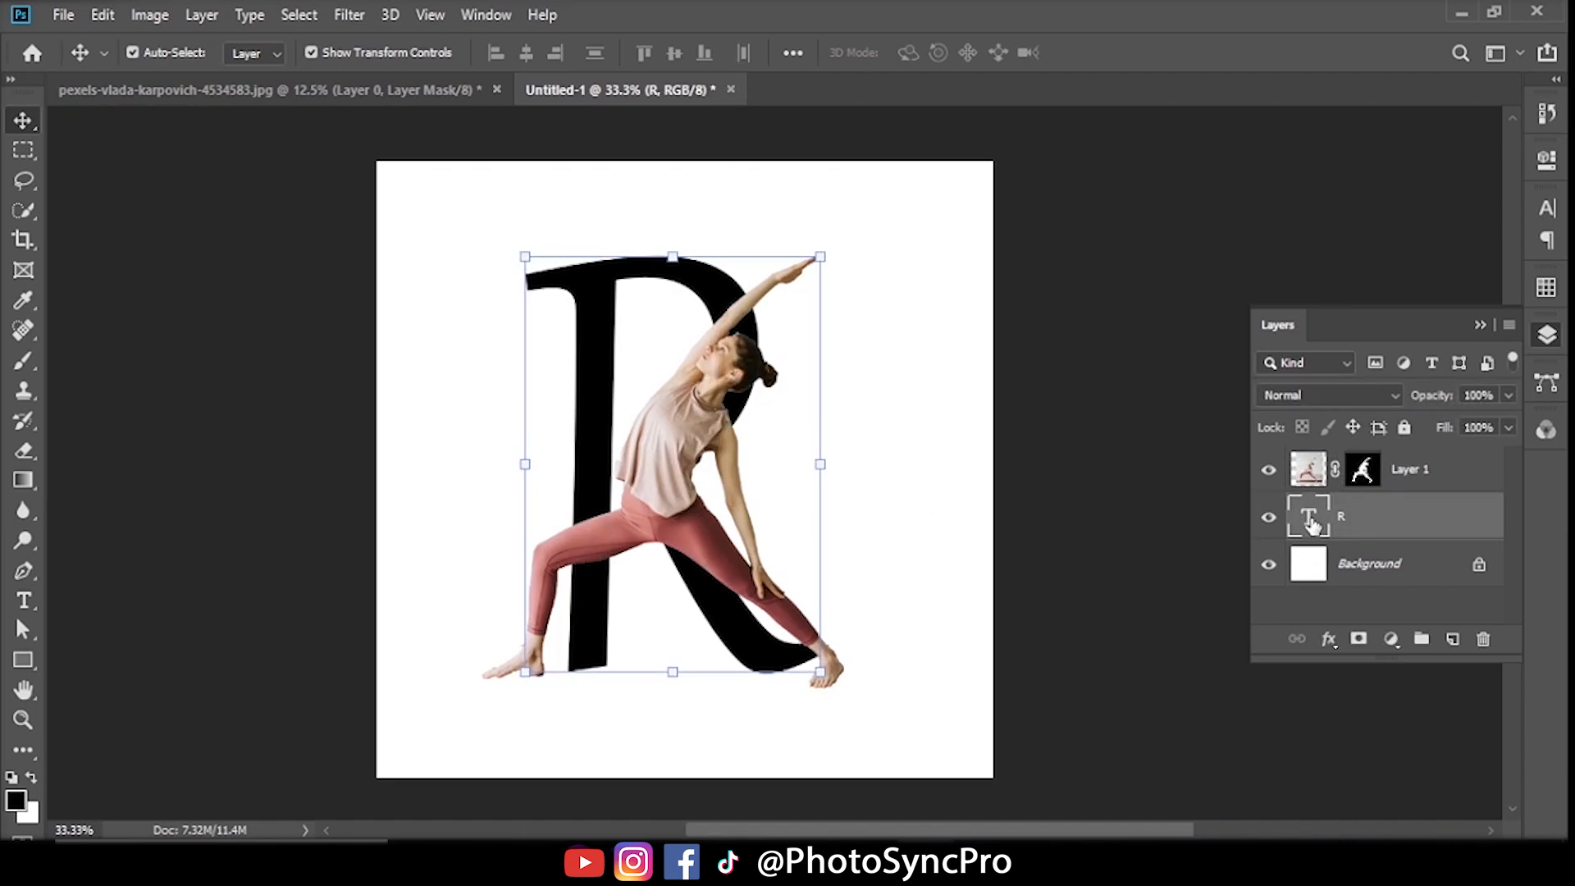
right_click(1310, 520)
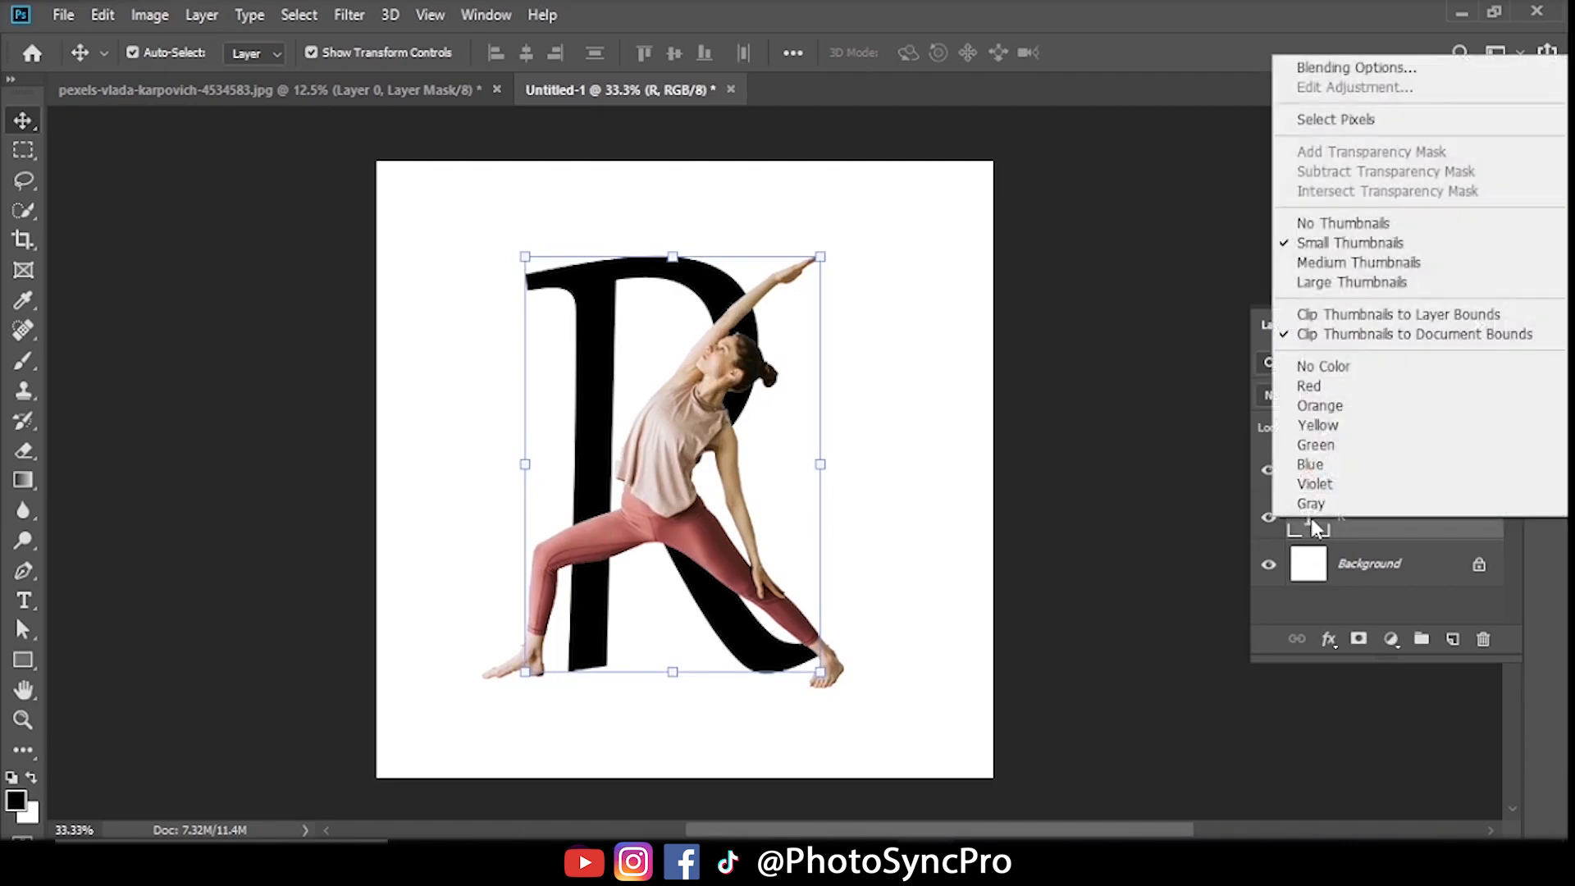
left_click(1370, 121)
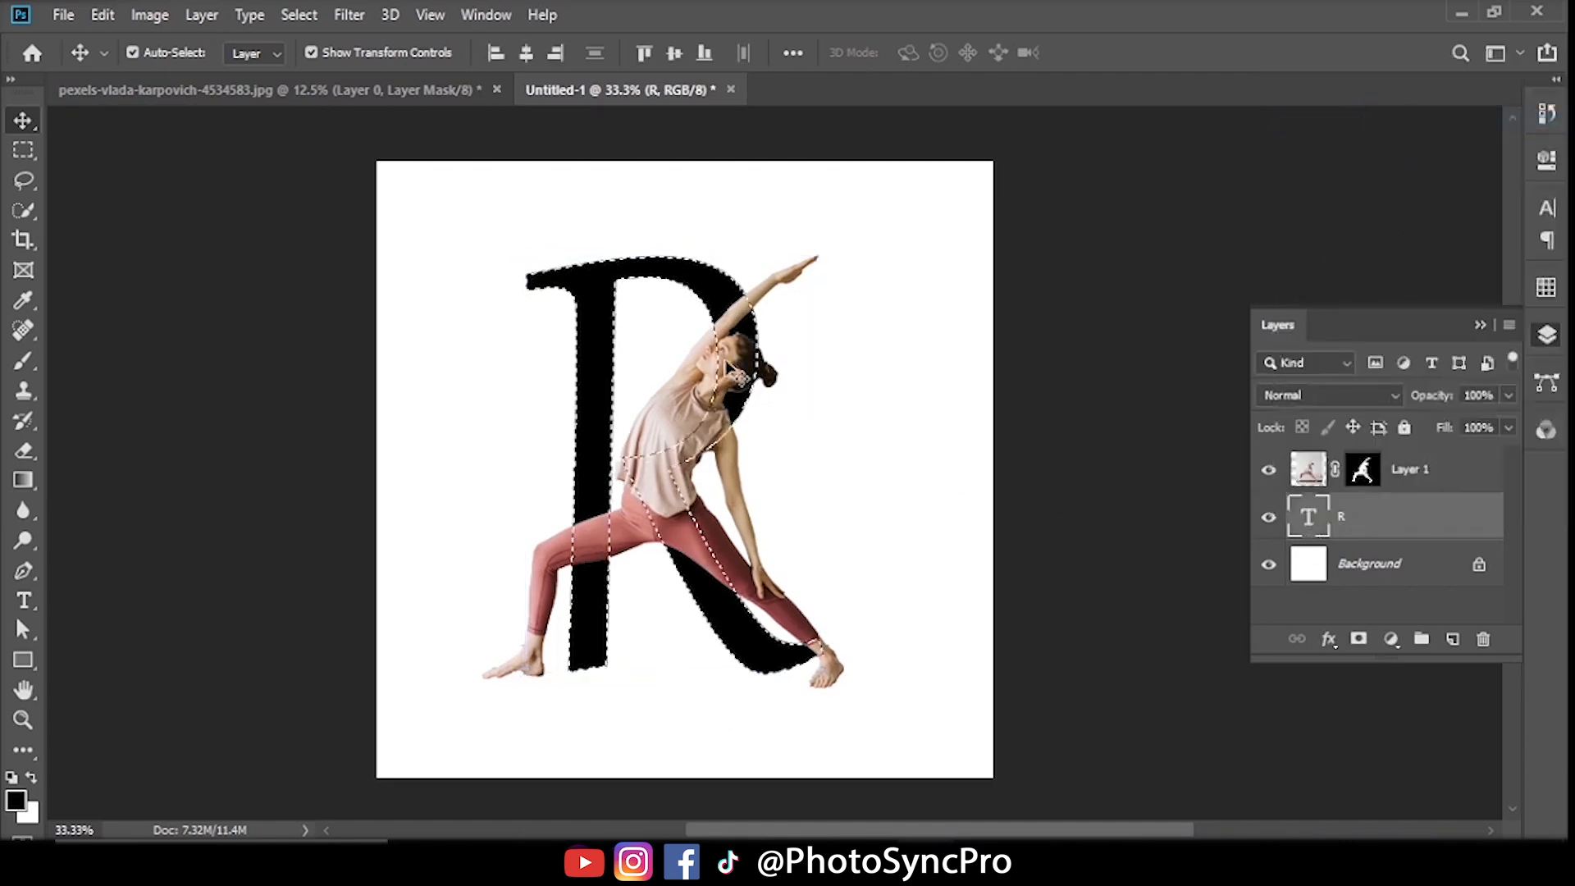
Paint black on Layer 1's mask with a hard 30 px brush to hide the raised arm where it crosses the R
left_click(1355, 473)
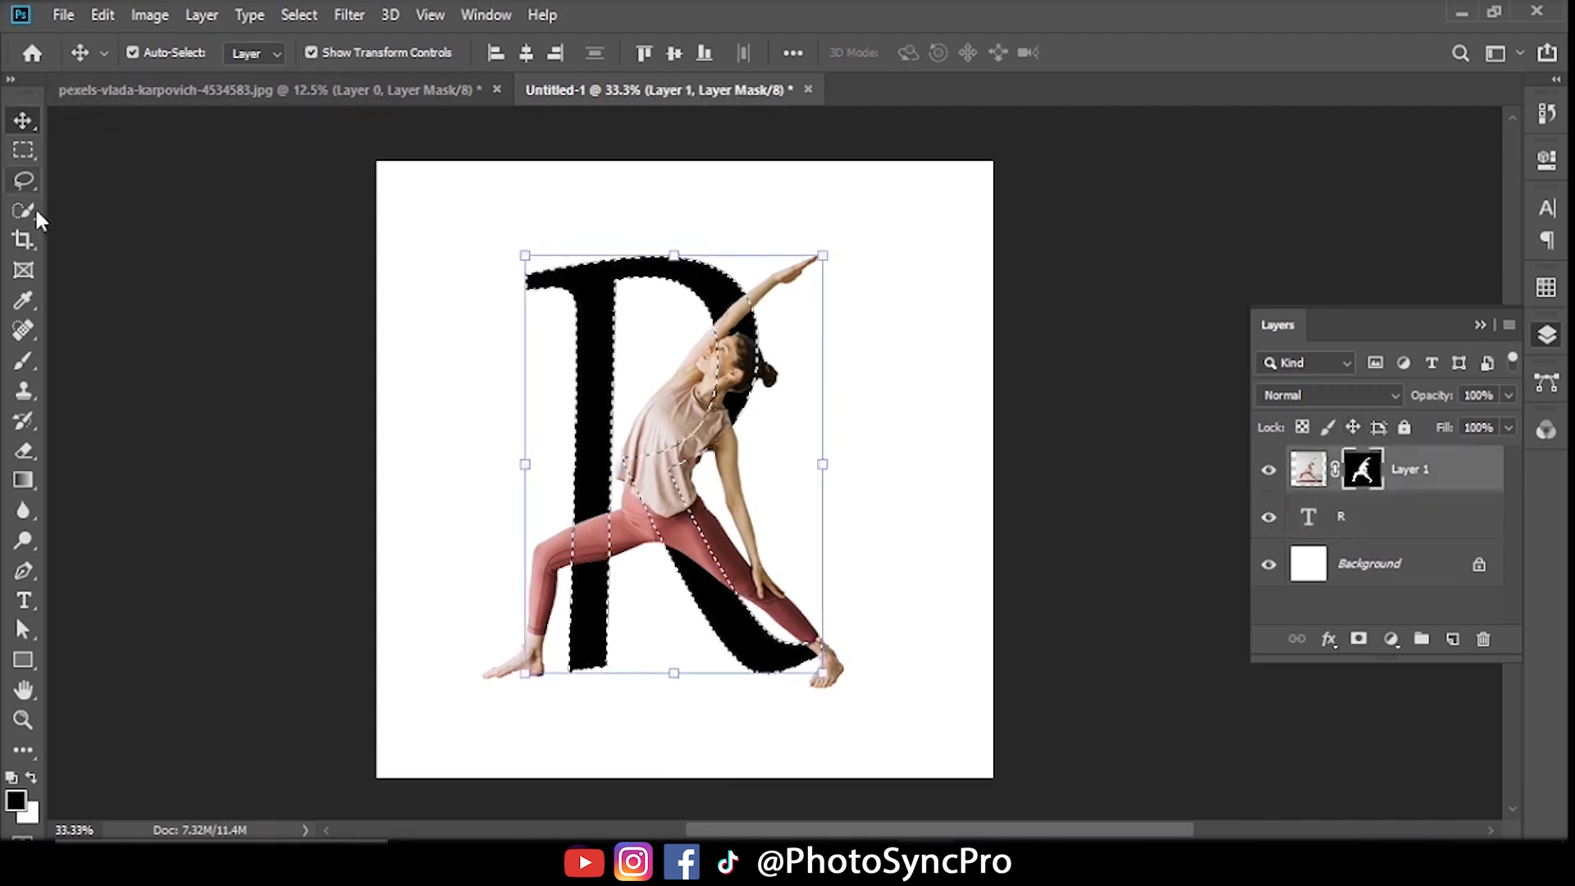
left_click(25, 367)
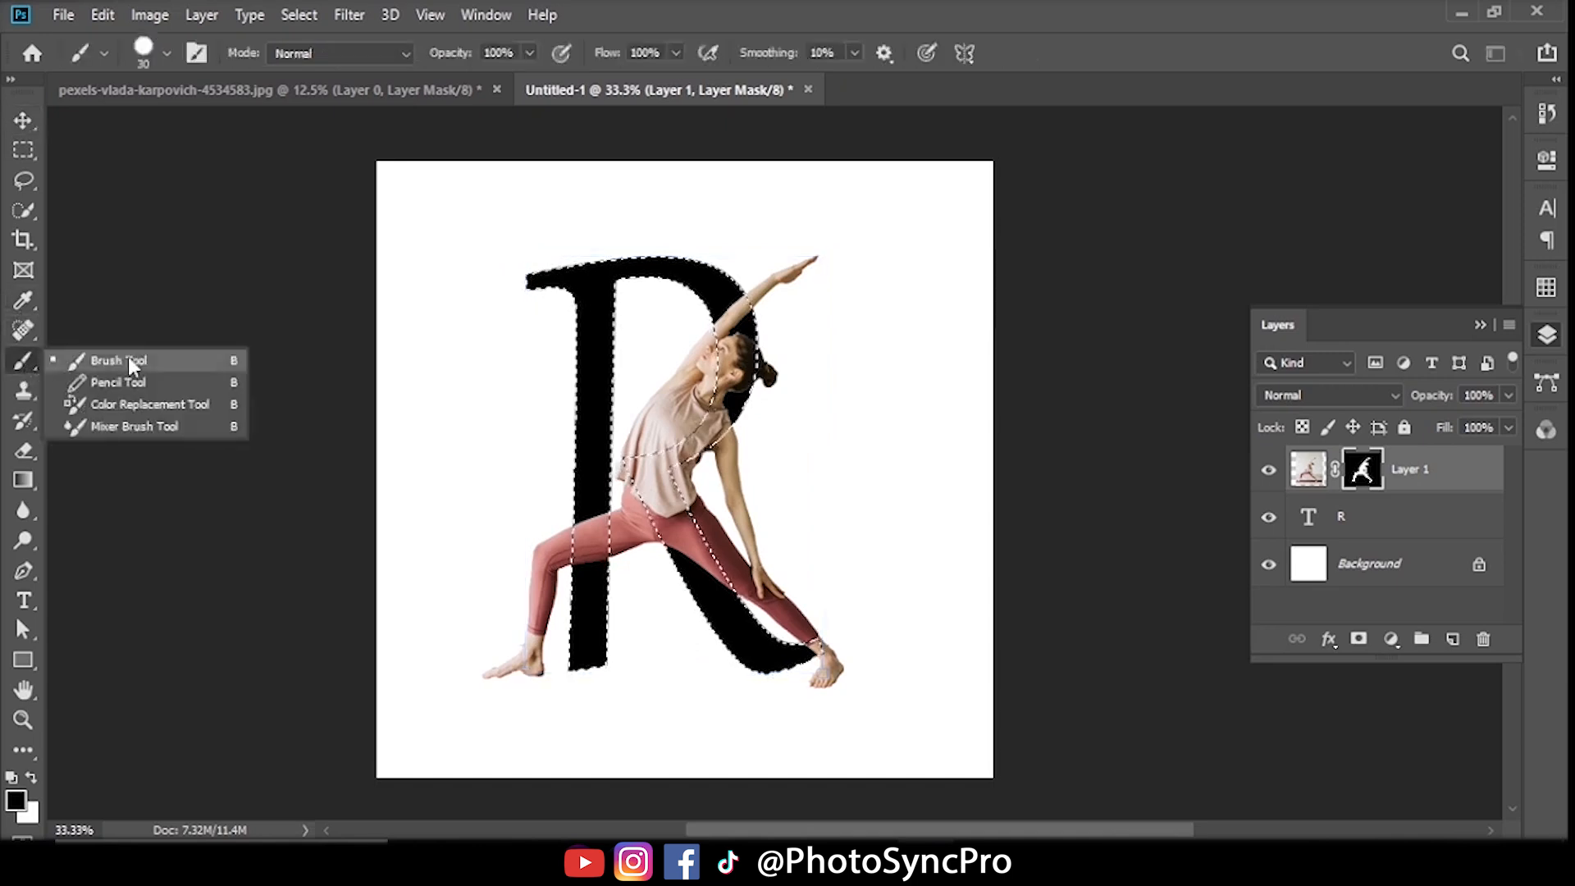
left_click(154, 362)
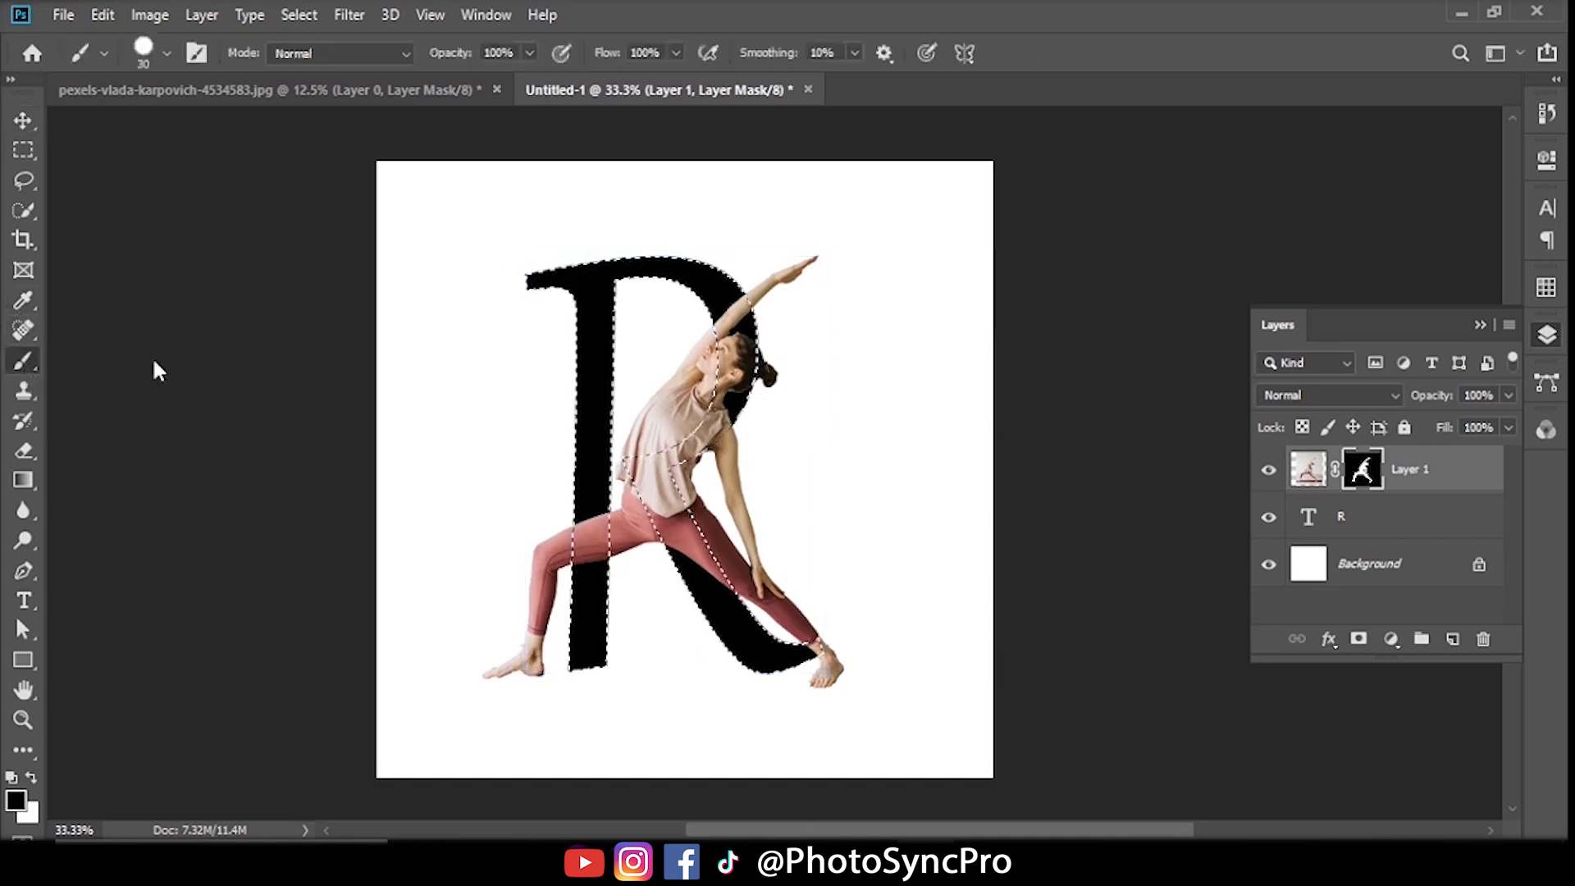
left_click(156, 54)
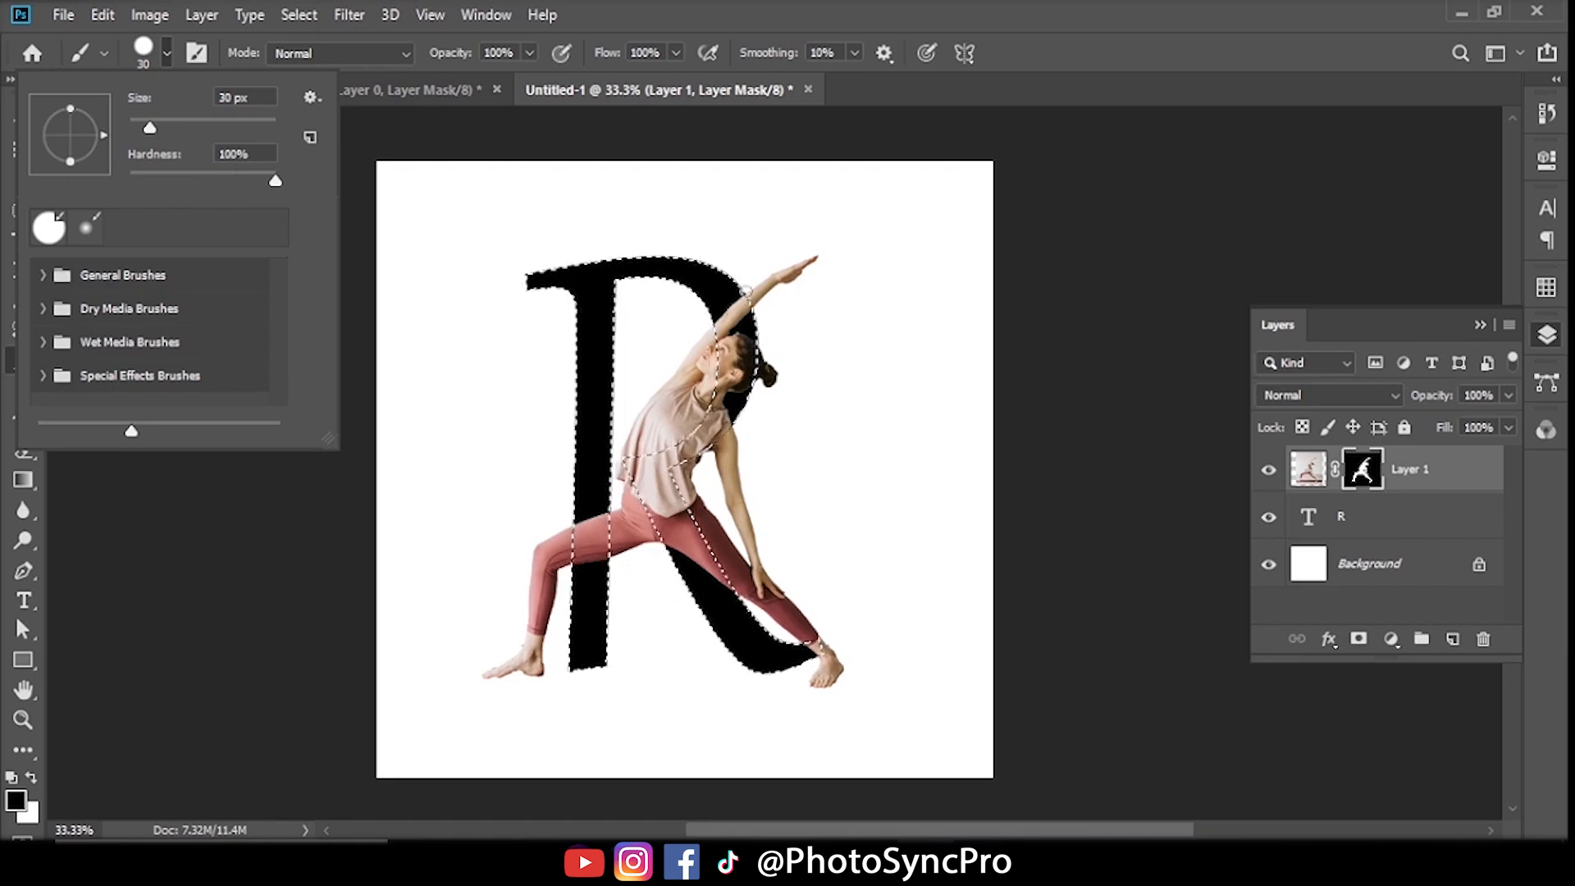
scroll(731, 294, "up", 3)
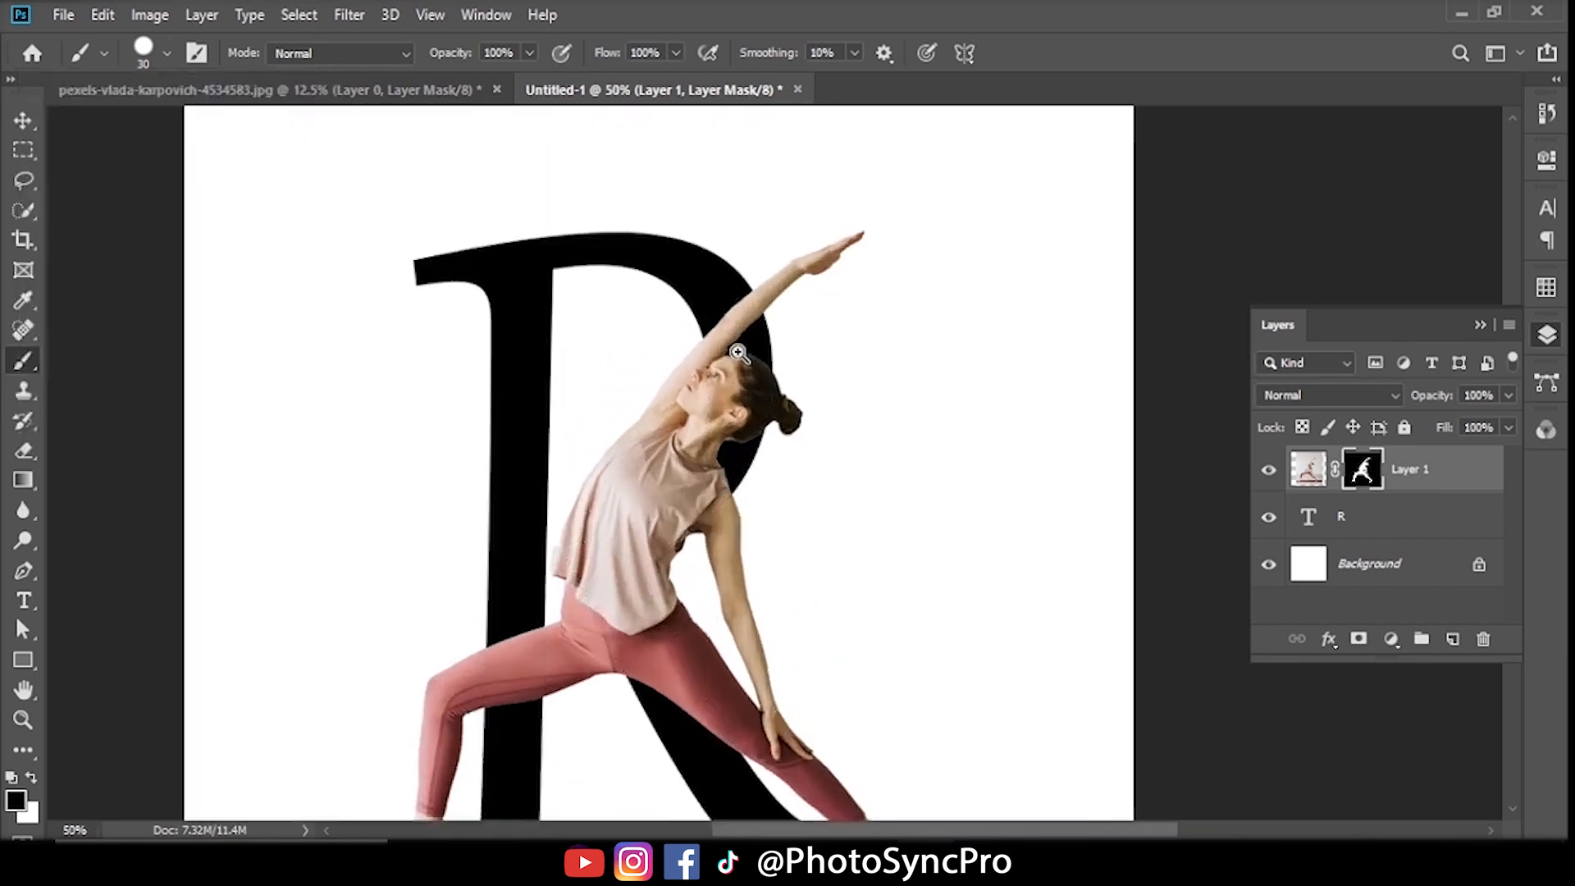
mouse_move(671, 308)
left_mouse_down()
mouse_move(730, 341)
mouse_move(707, 333)
mouse_move(690, 354)
left_mouse_up()
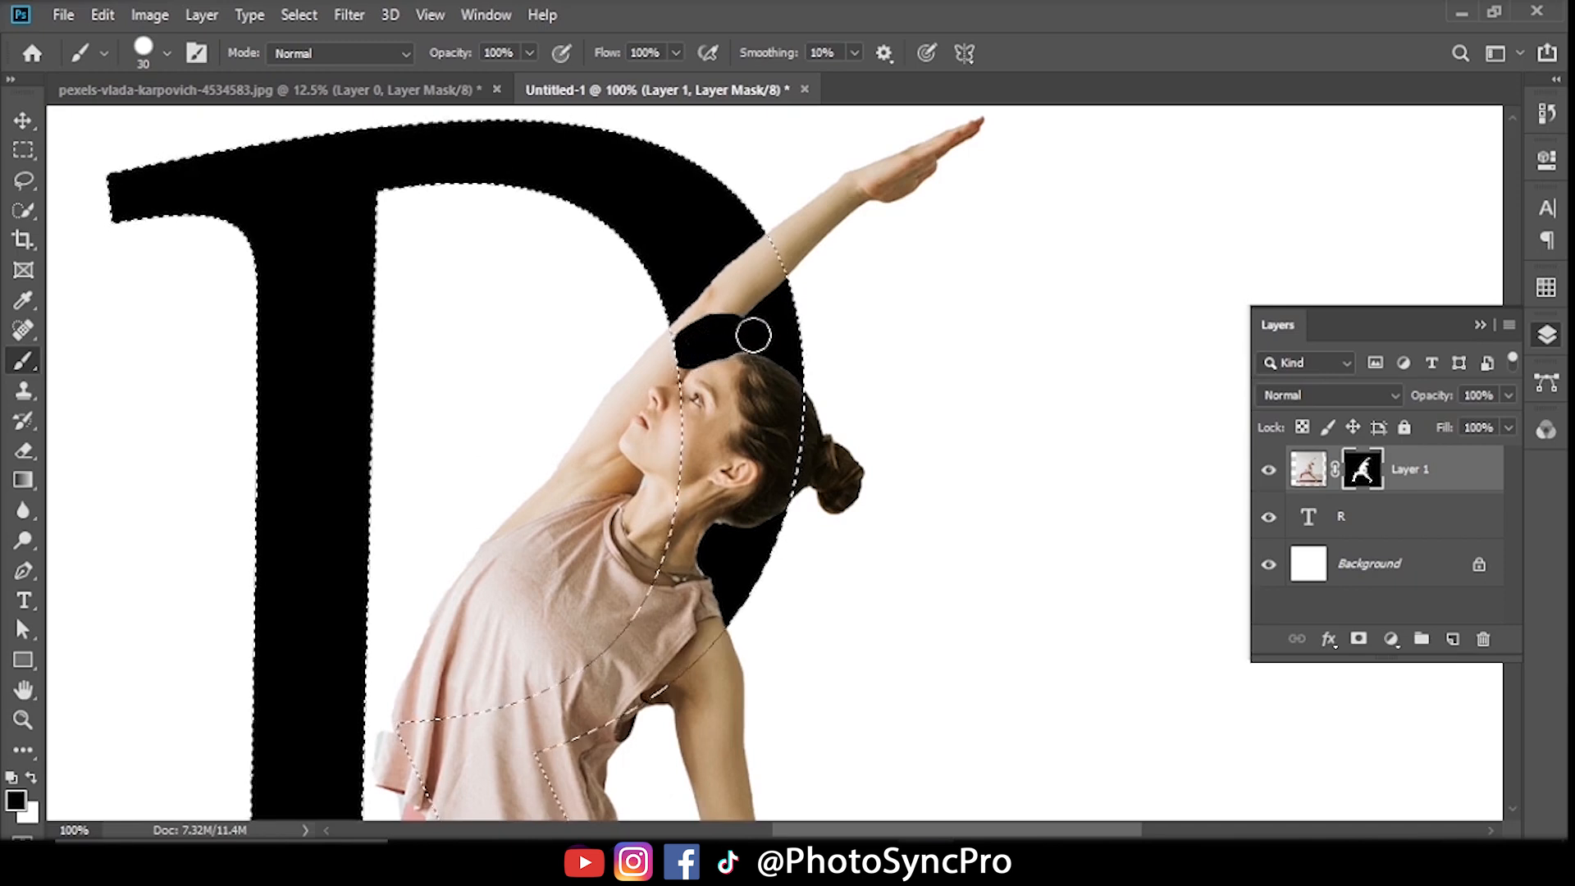
left_click_drag(736, 303, 687, 327)
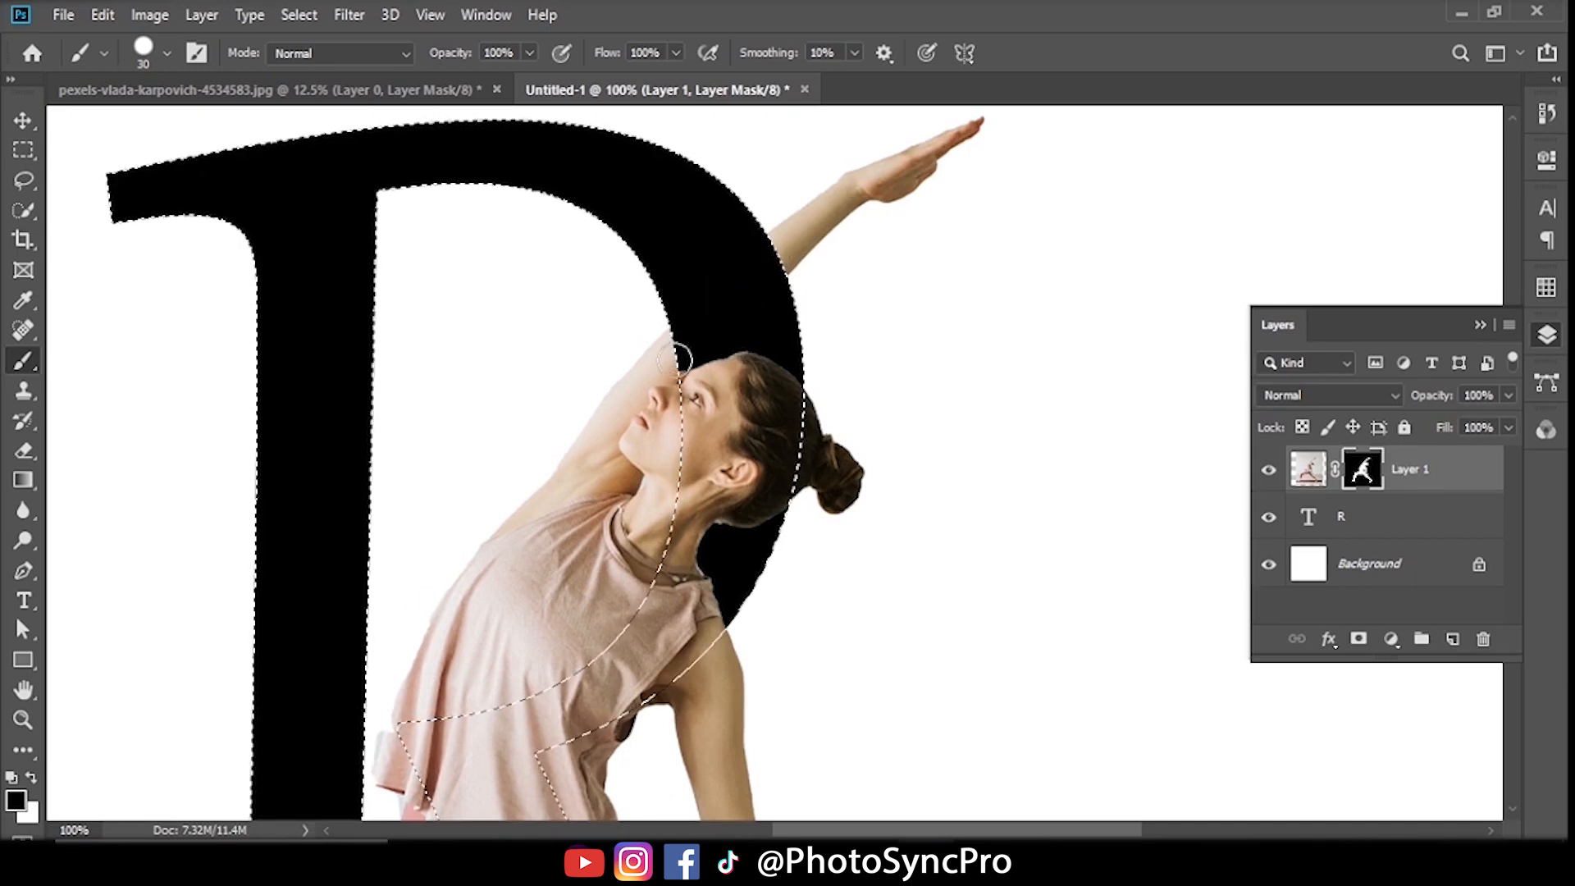
Paint black on Layer 1's mask within the letter selection to hide the bent leg's thigh where it crosses the R's vertical stem
key("bracketleft")
key("bracketleft")
key("bracketleft")
key("bracketleft")
key("bracketleft")
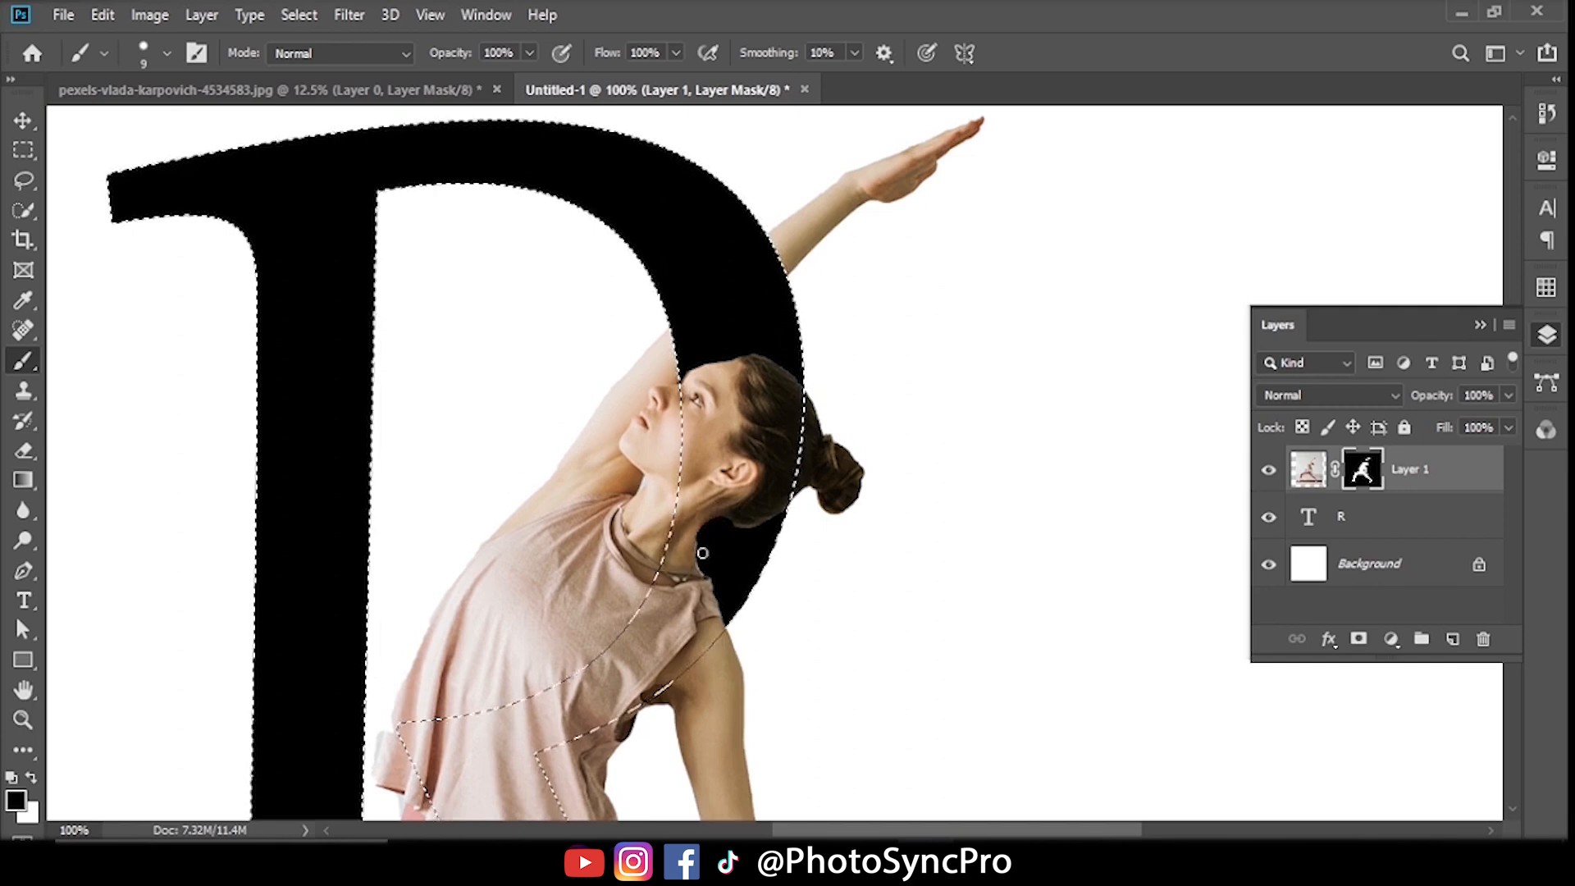
scroll(726, 417, "down", 2)
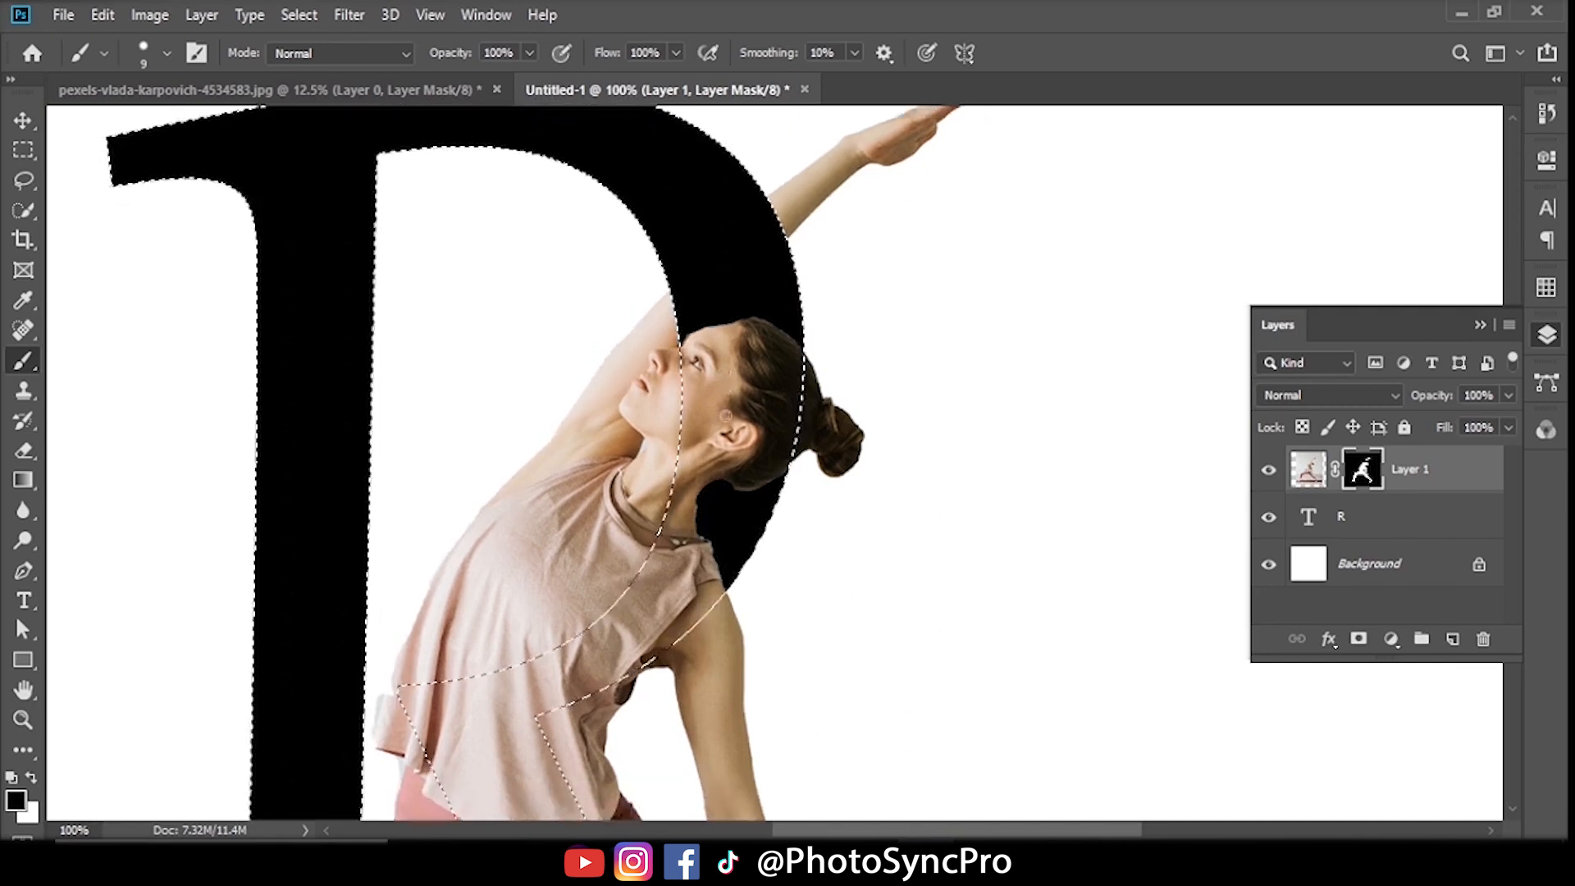
scroll(726, 416, "down", 10)
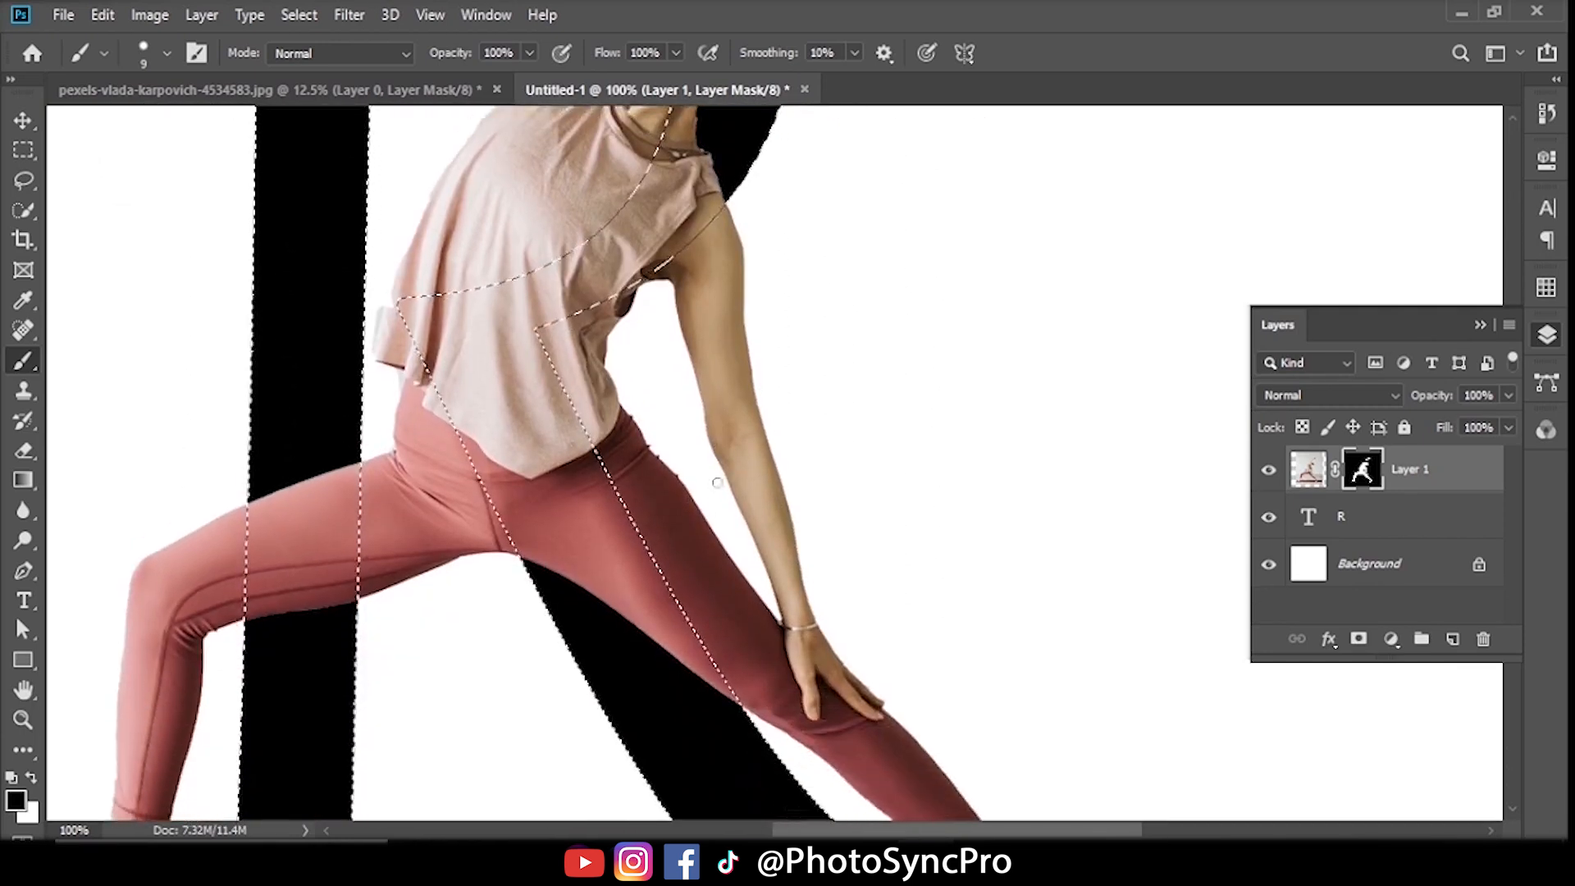
scroll(718, 484, "down", 5)
mouse_move(264, 329)
left_mouse_down()
mouse_move(264, 389)
mouse_move(252, 325)
mouse_move(266, 348)
mouse_move(295, 350)
mouse_move(291, 430)
mouse_move(293, 386)
mouse_move(315, 413)
mouse_move(319, 257)
mouse_move(313, 381)
mouse_move(318, 405)
mouse_move(353, 418)
left_mouse_up()
key("]")
key("]")
key("]")
key("]")
key("]")
key("]")
key("]")
key("]")
key("]")
key("]")
key("]")
key("]")
key("]")
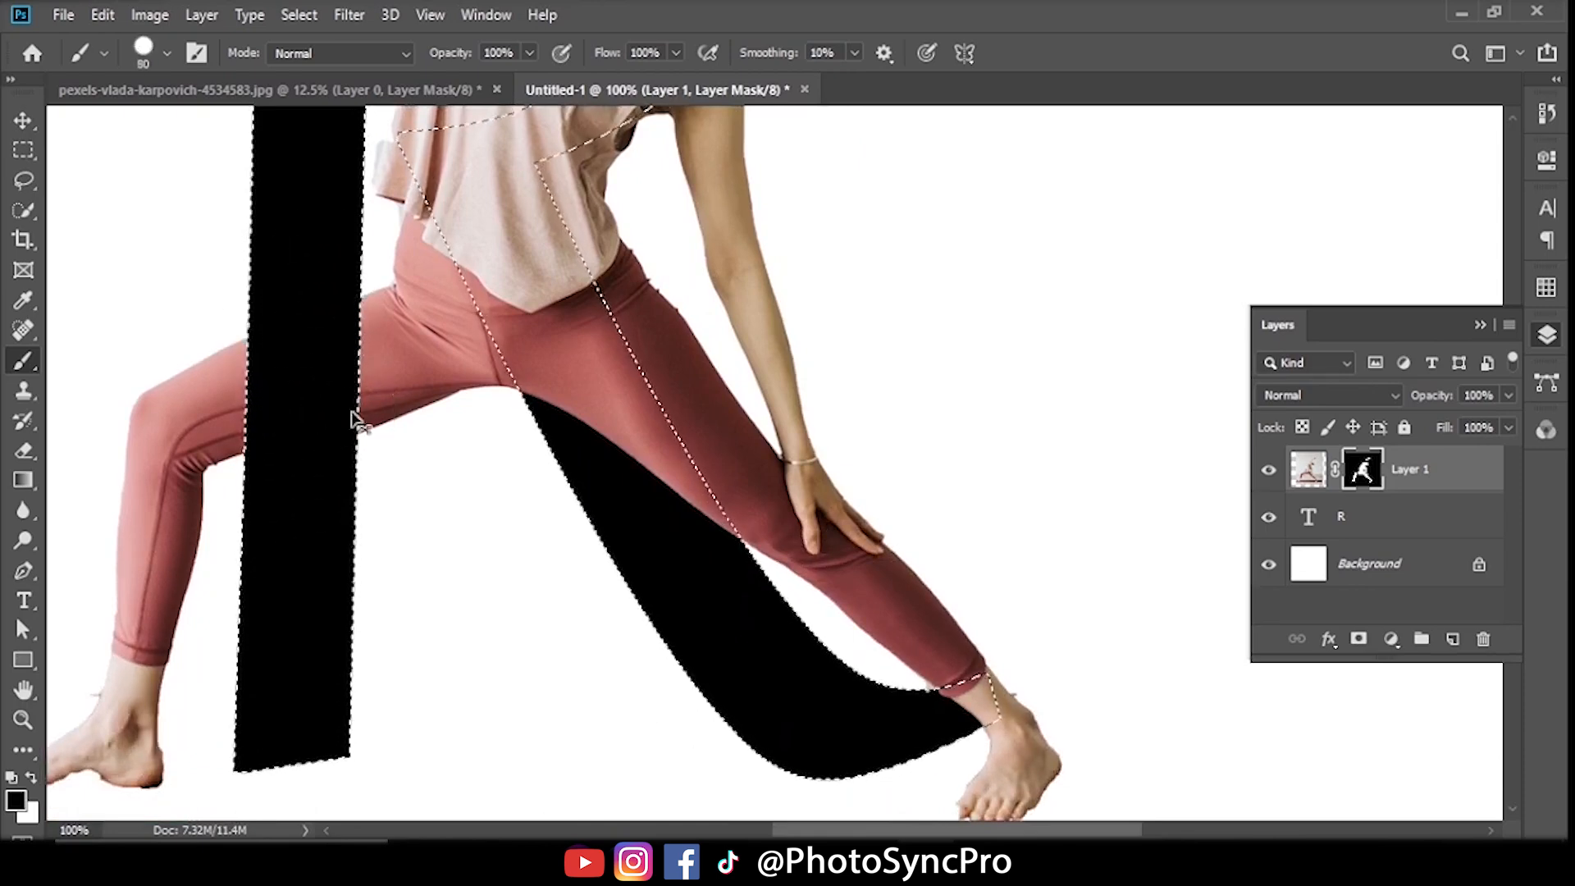
Finish the mask painting and deselect the letter-shaped selection
key("ctrl+minus")
key("ctrl+minus")
key("ctrl+minus")
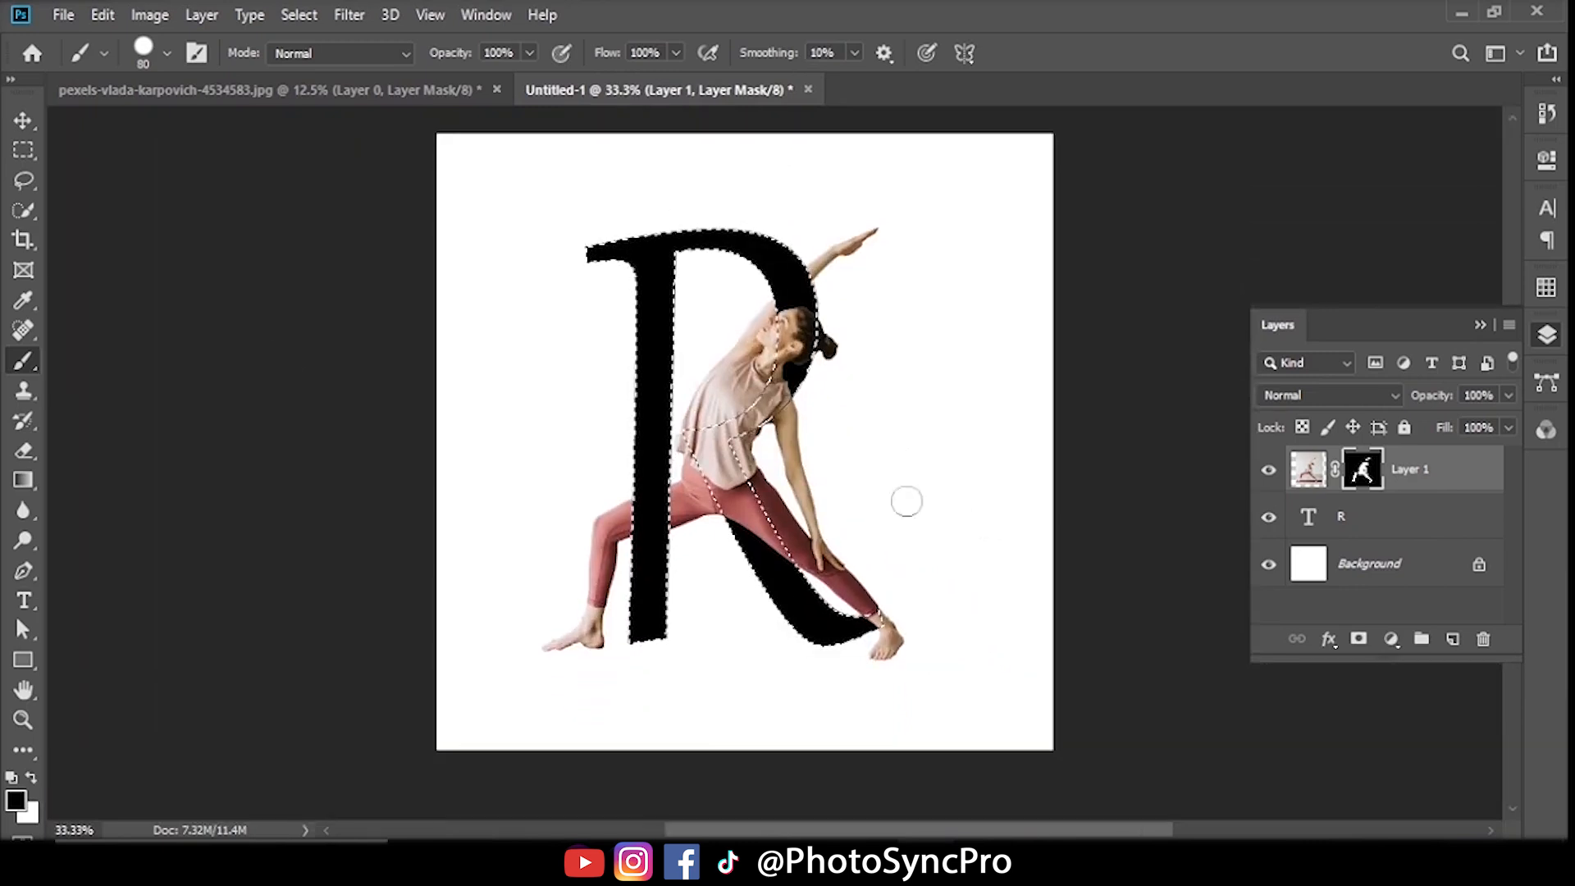
key("v")
left_click(1075, 332)
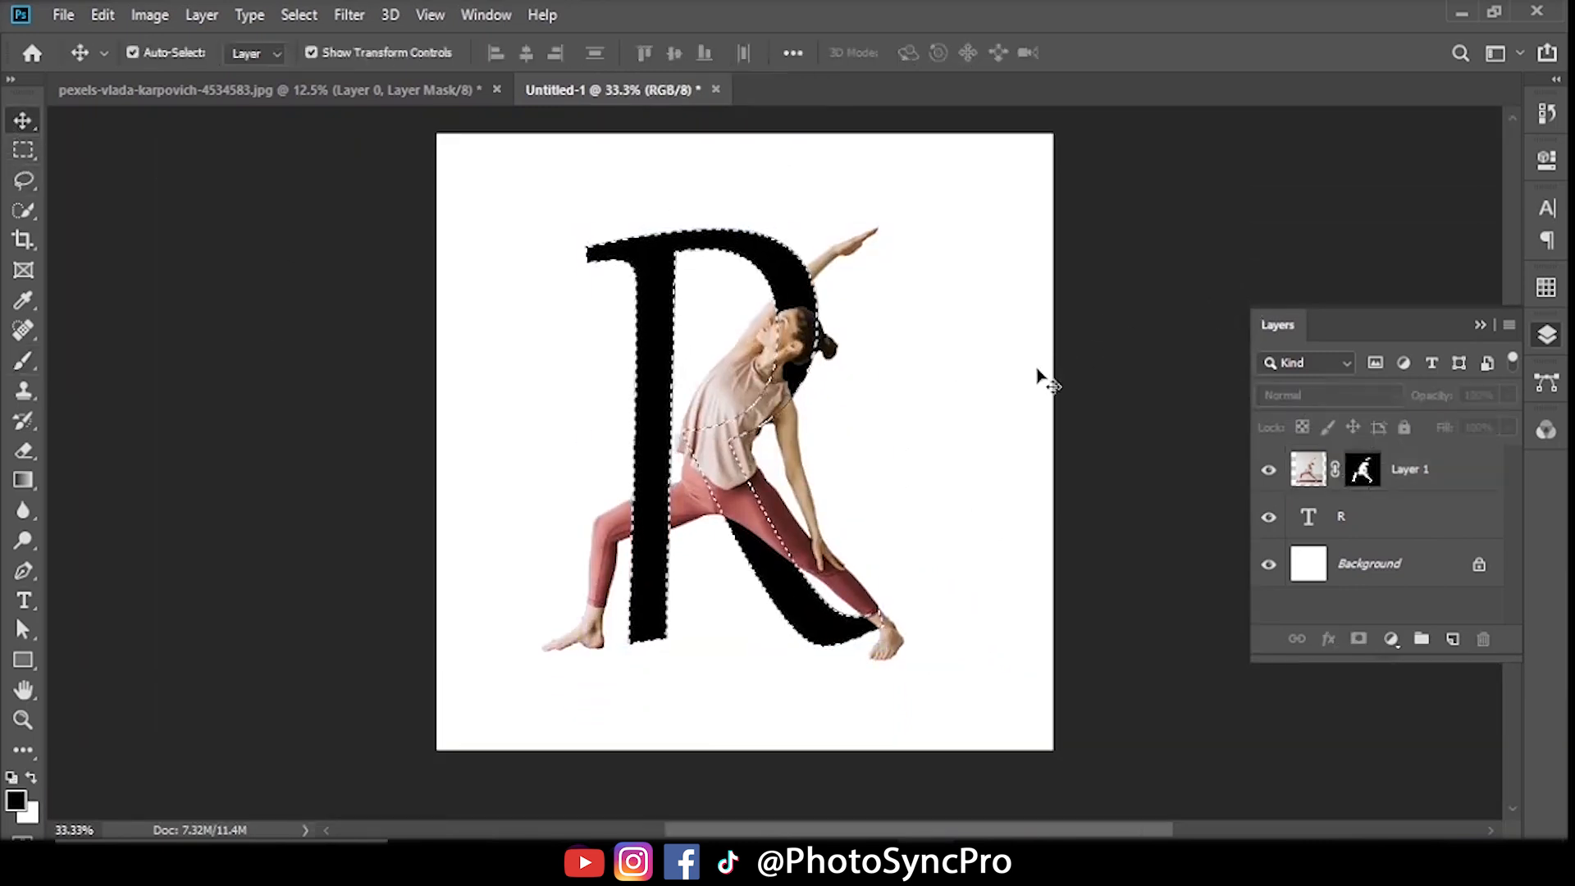
key("ctrl+d")
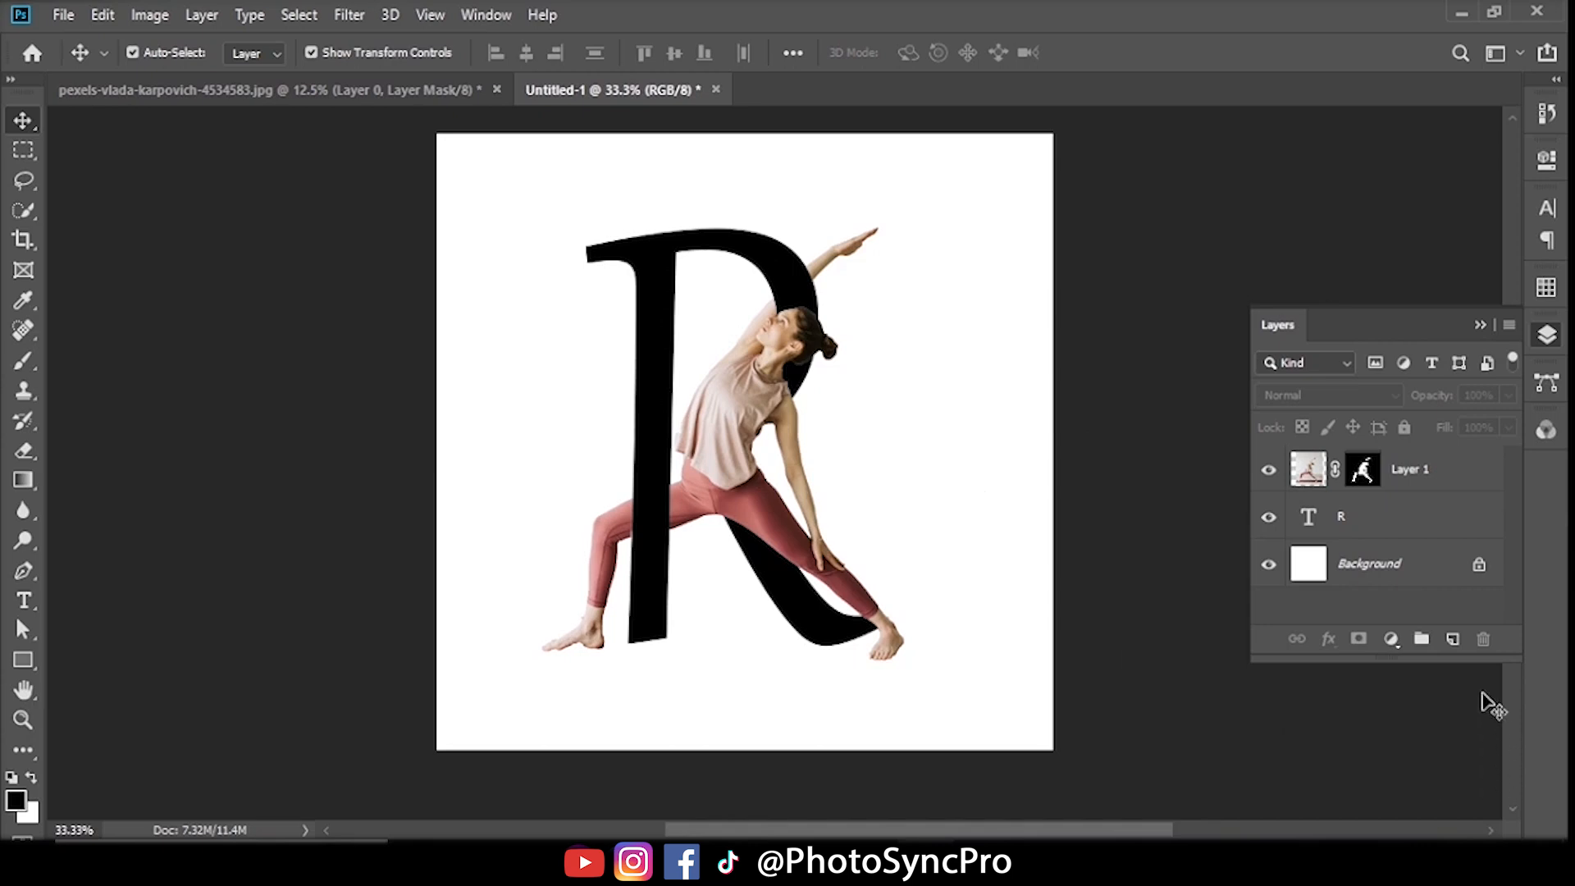
Add a Gradient Fill layer directly above the Background layer and set its style to Radial
left_click(1404, 569)
left_click(1391, 644)
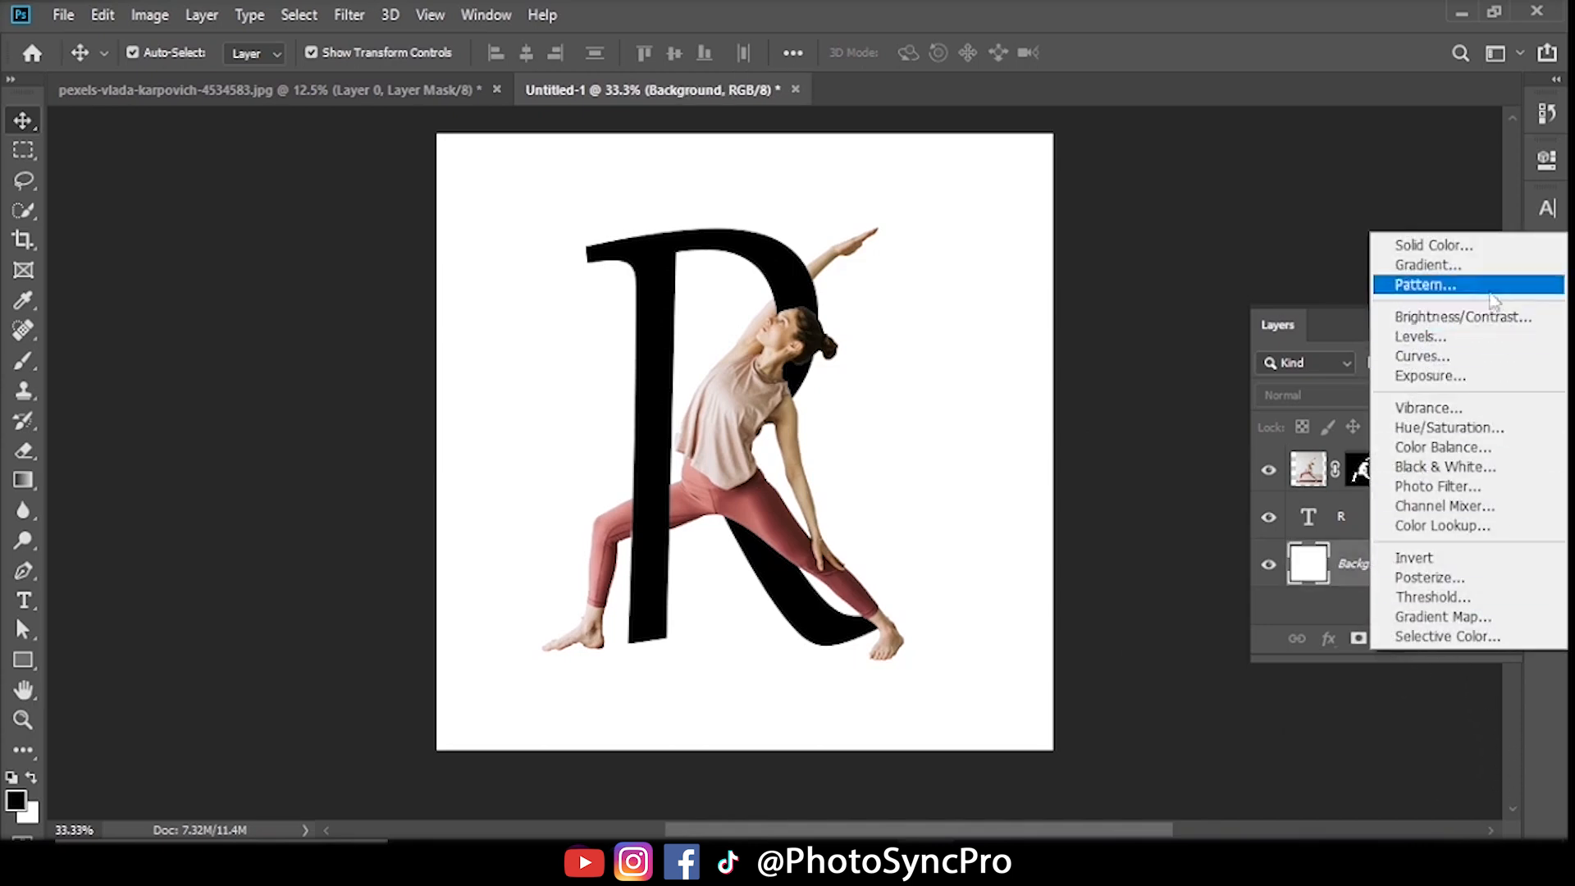
left_click(1443, 267)
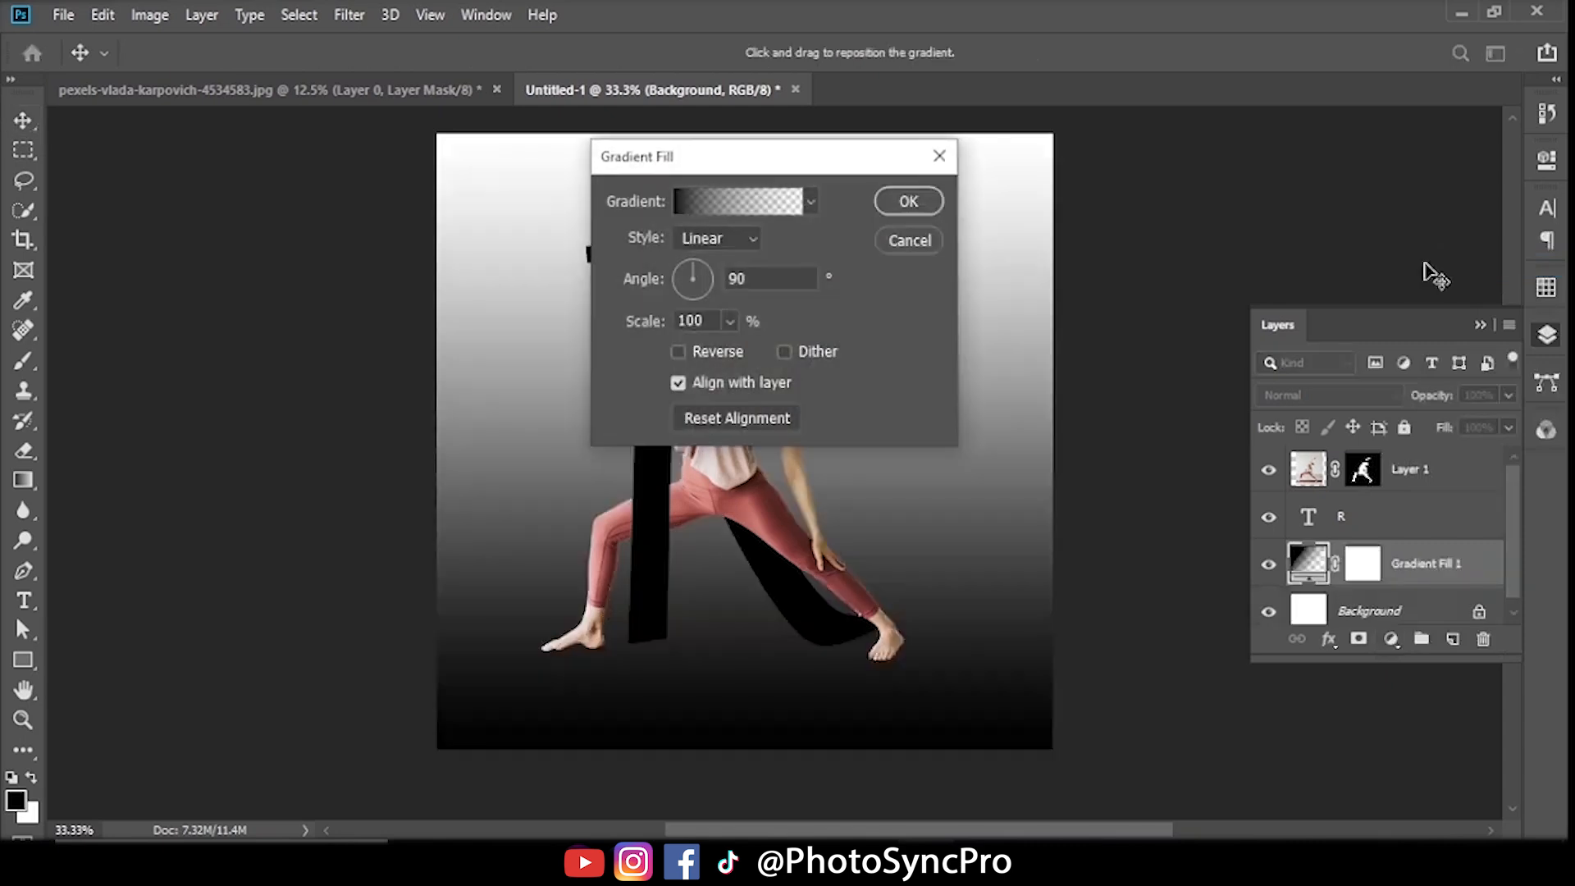
left_click(708, 240)
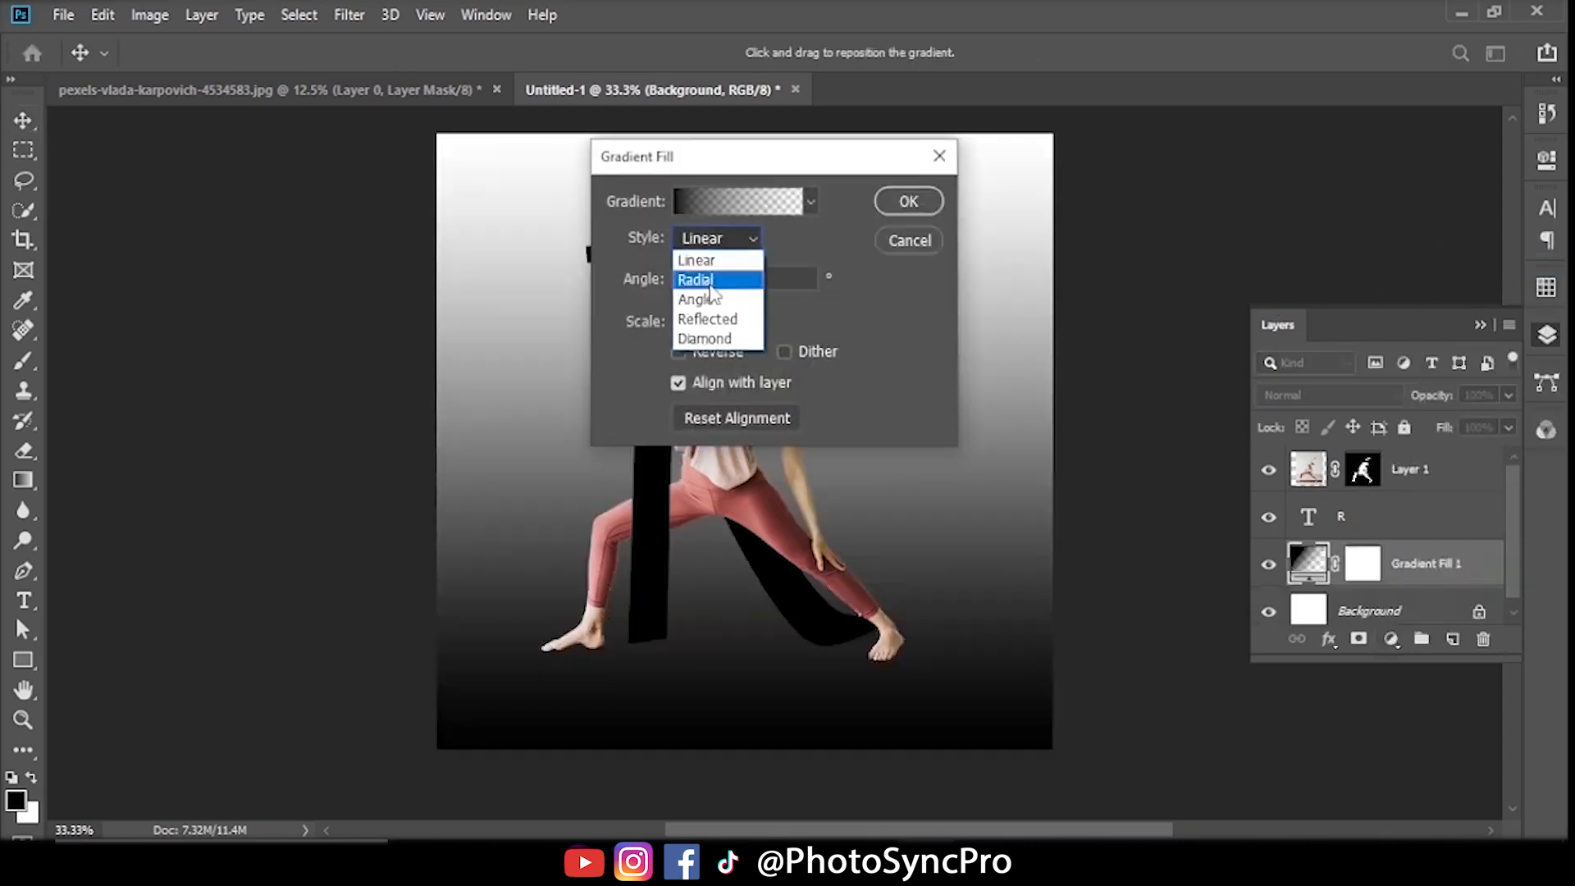
left_click(690, 276)
Switch the gradient to the foreground-to-background preset and set its end stop to dark red 5f2b27 sampled from the leggings
left_click(738, 201)
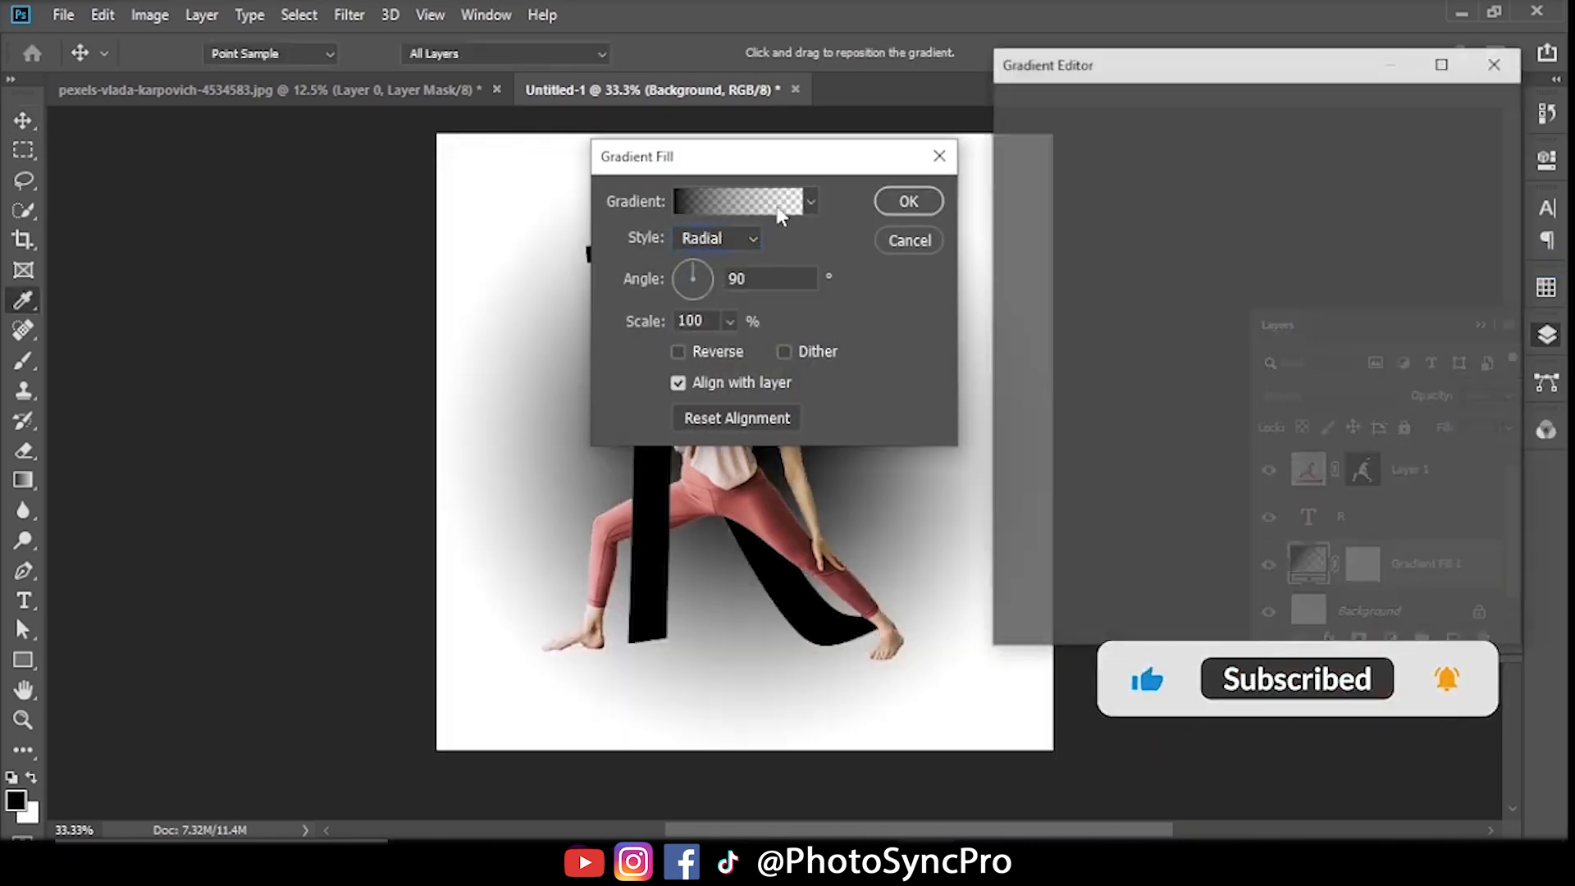
left_click(1035, 137)
left_click(1488, 489)
double_click(1488, 489)
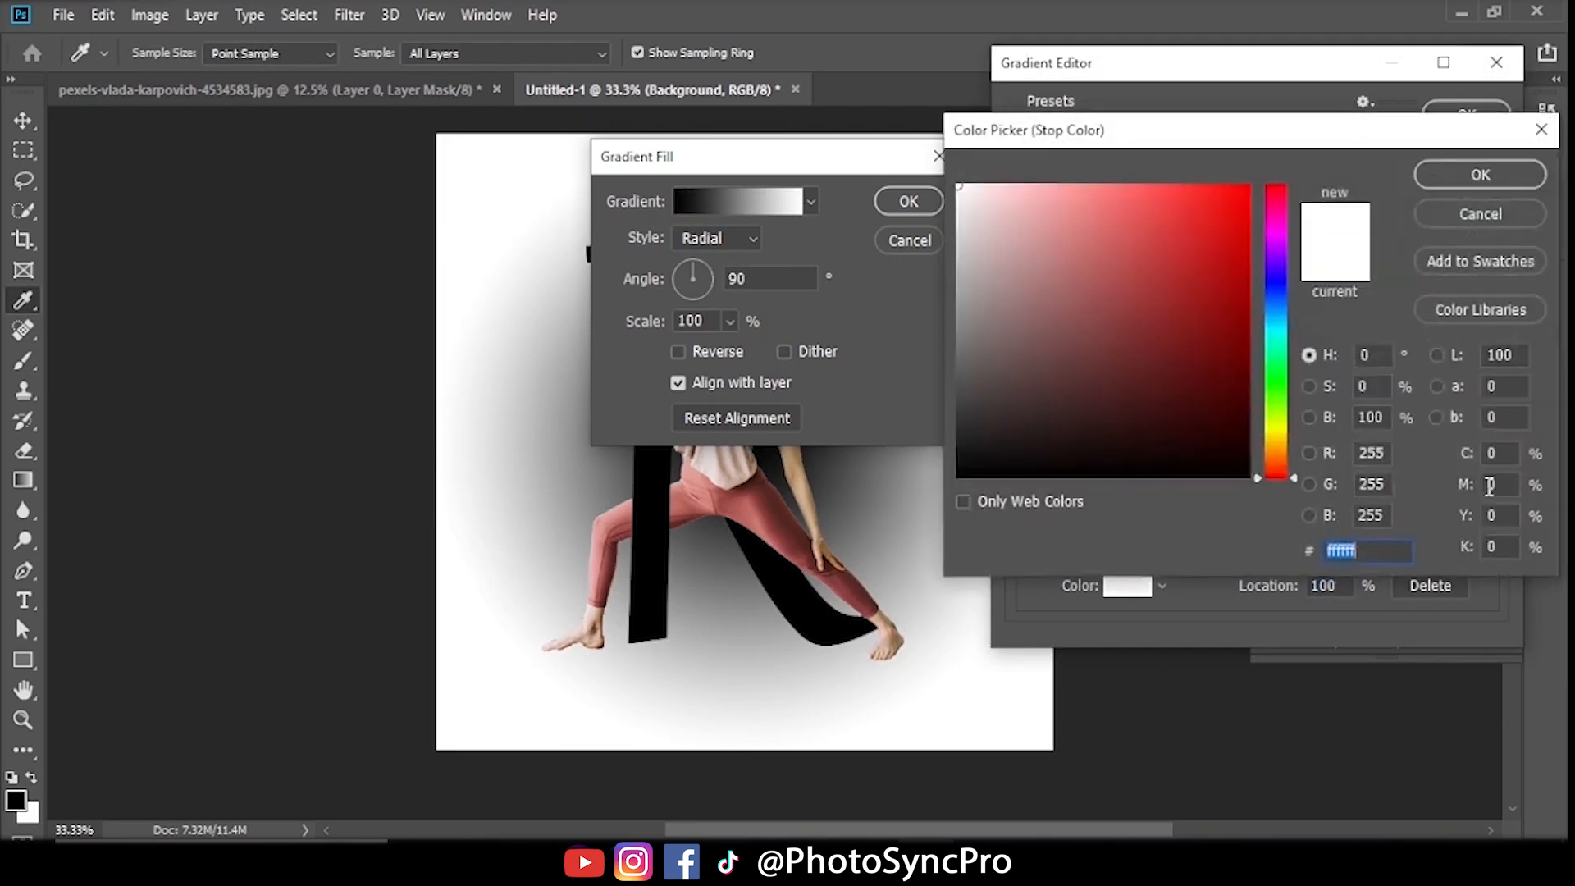
left_click(785, 522)
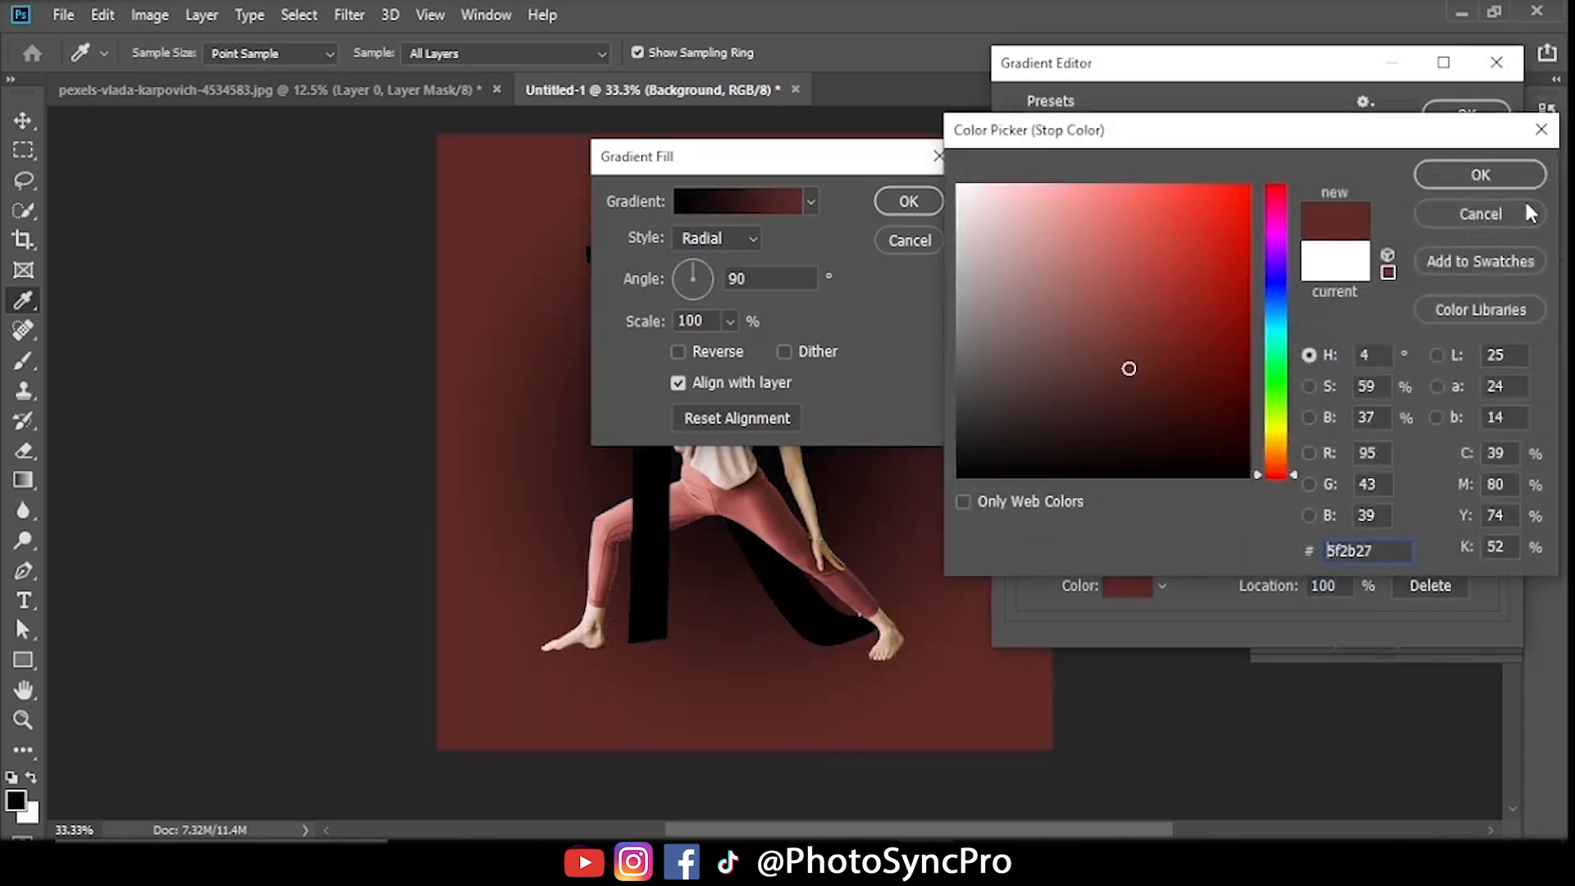
left_click(1498, 177)
Set the gradient's start stop to a tan sampled from the woman's top and accept the gradient fill
double_click(1030, 491)
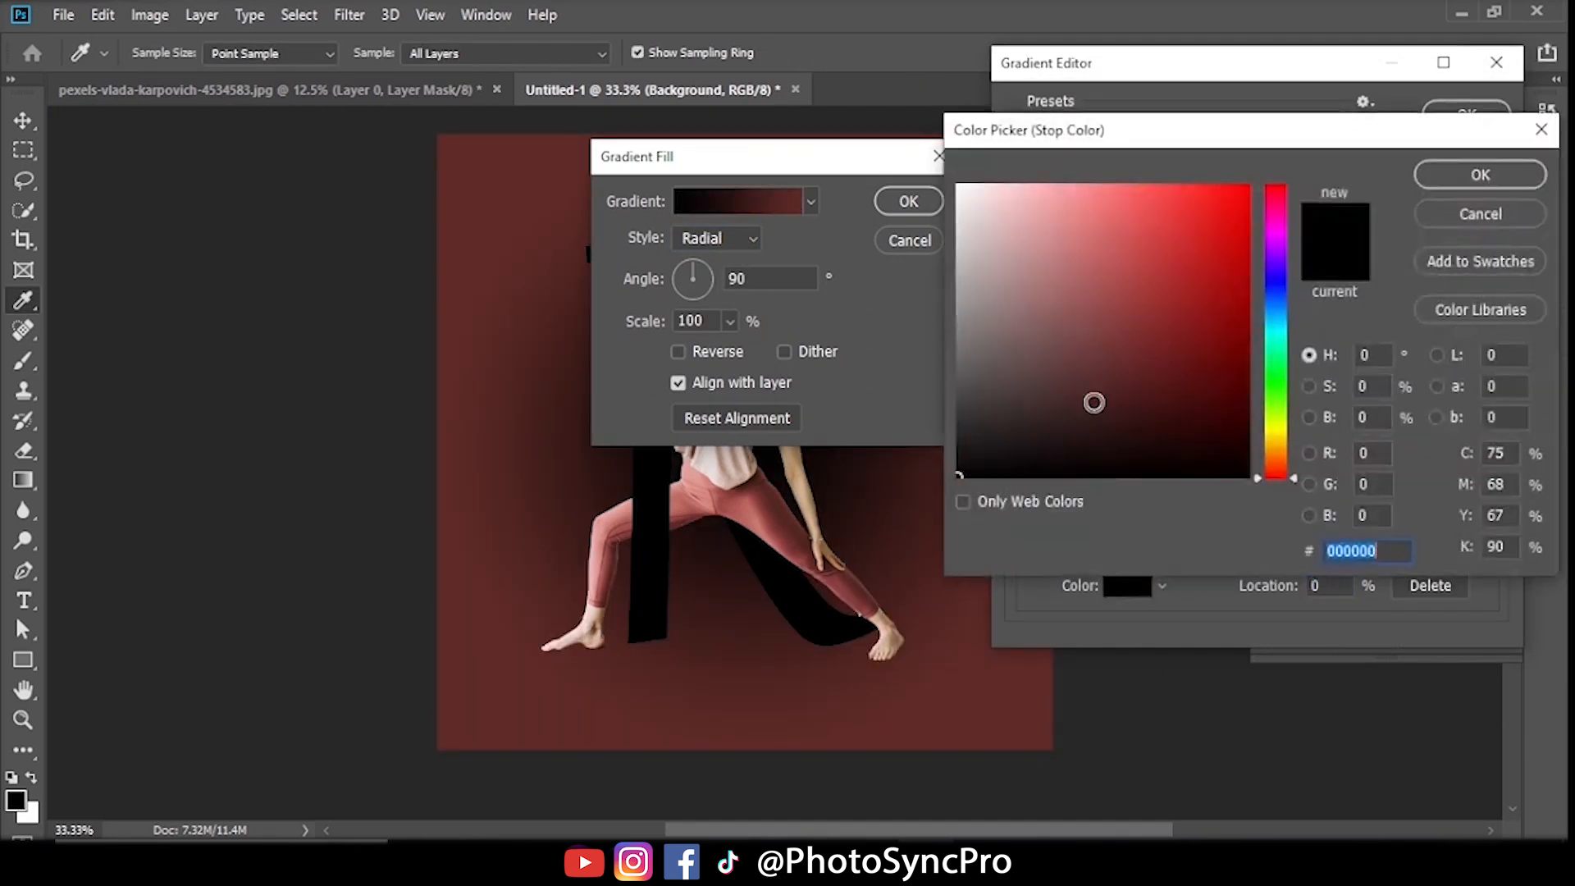
left_click(742, 455)
left_click(1505, 170)
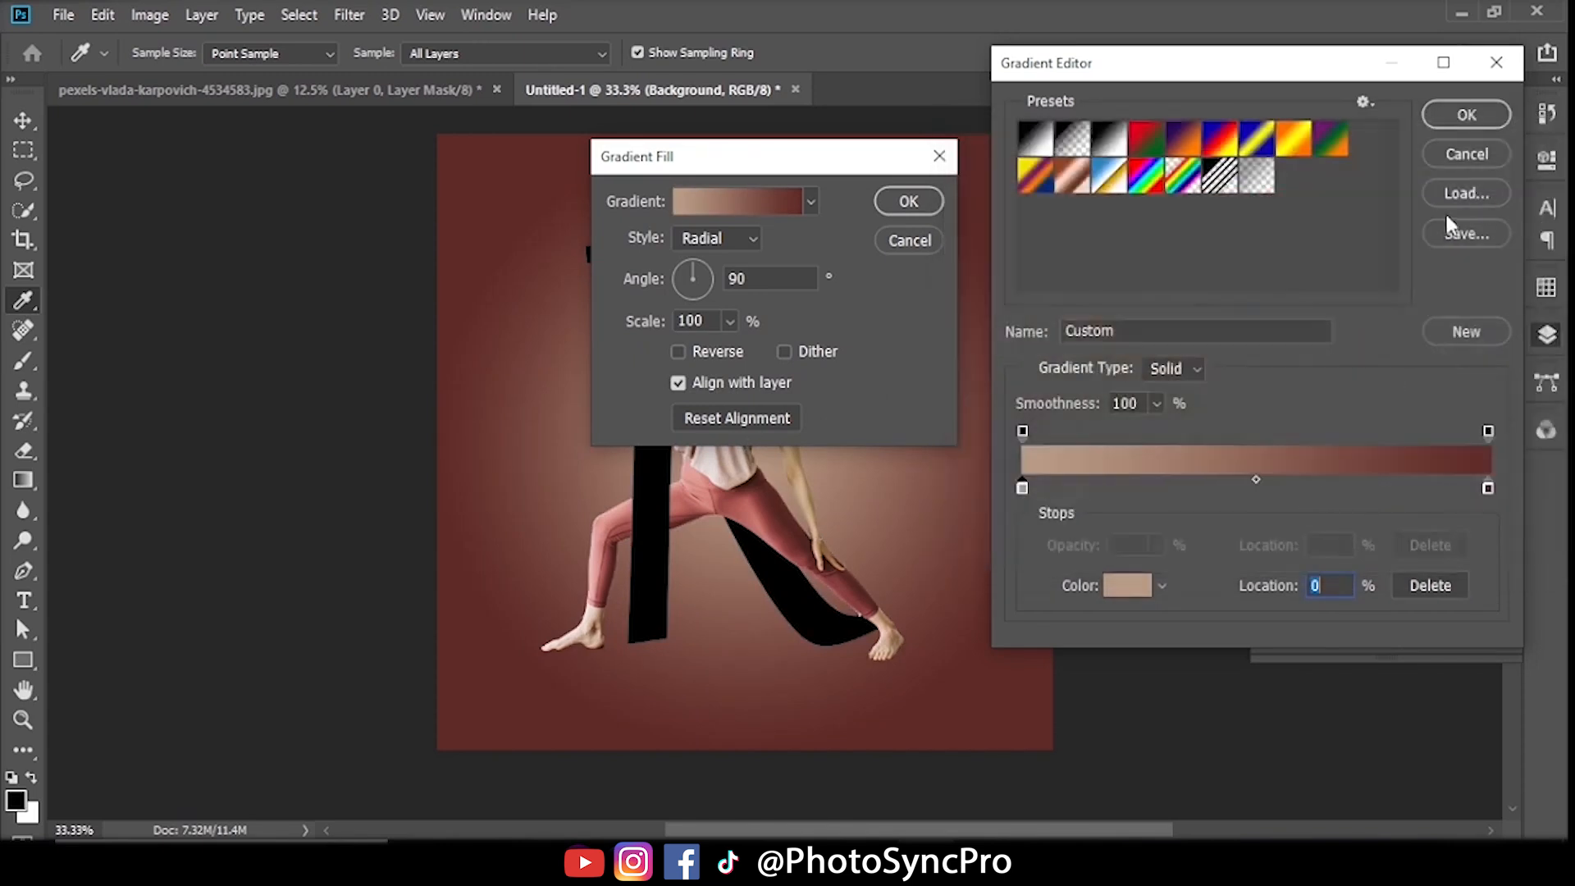
left_click(1465, 114)
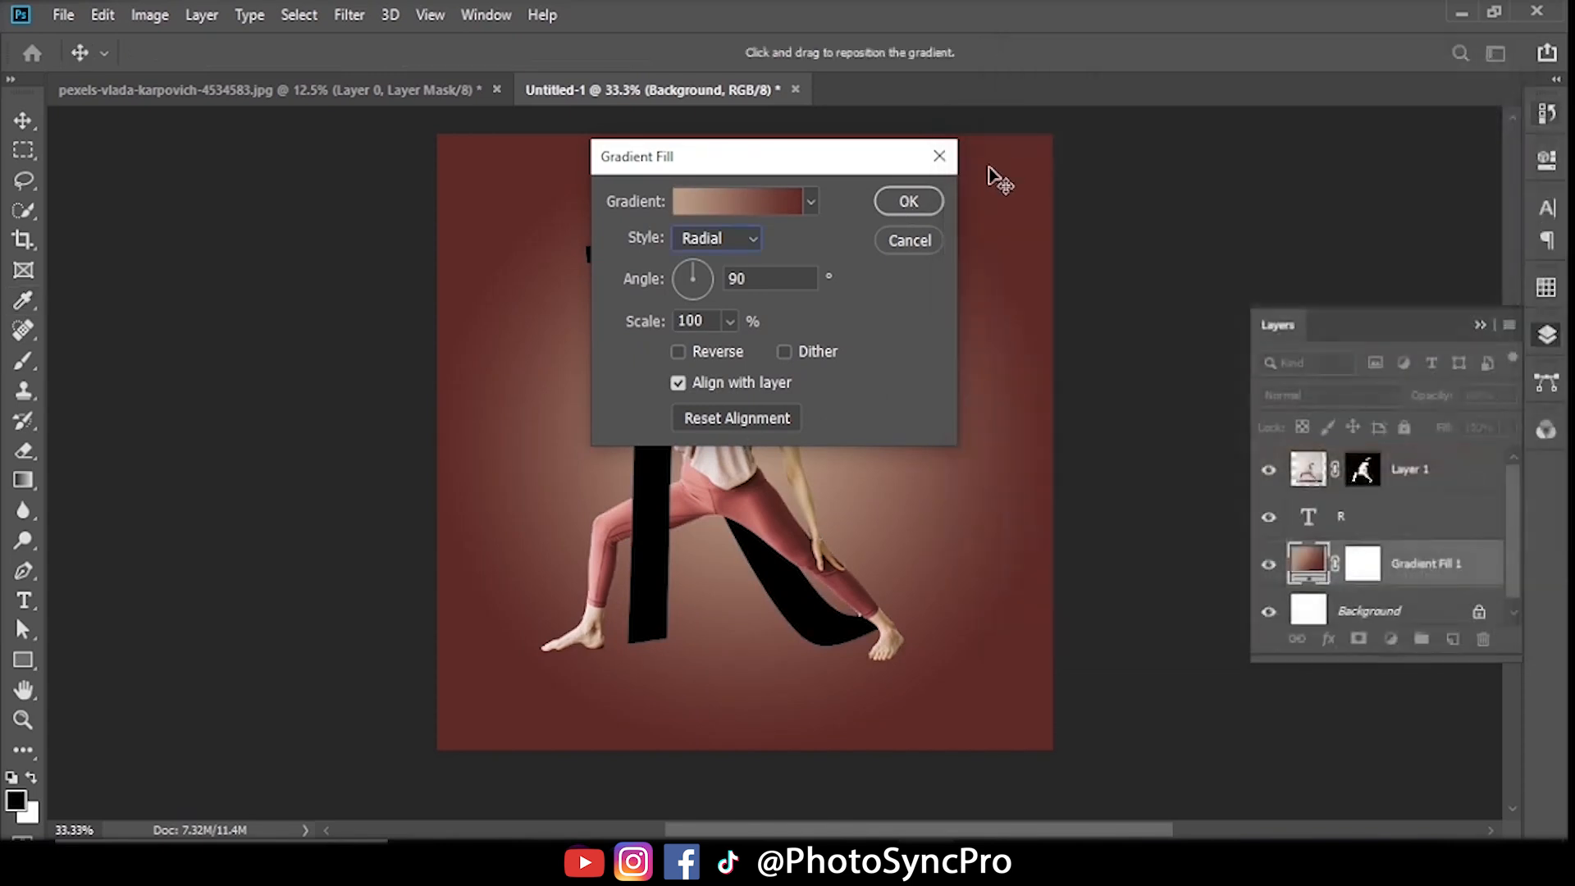
left_click(908, 201)
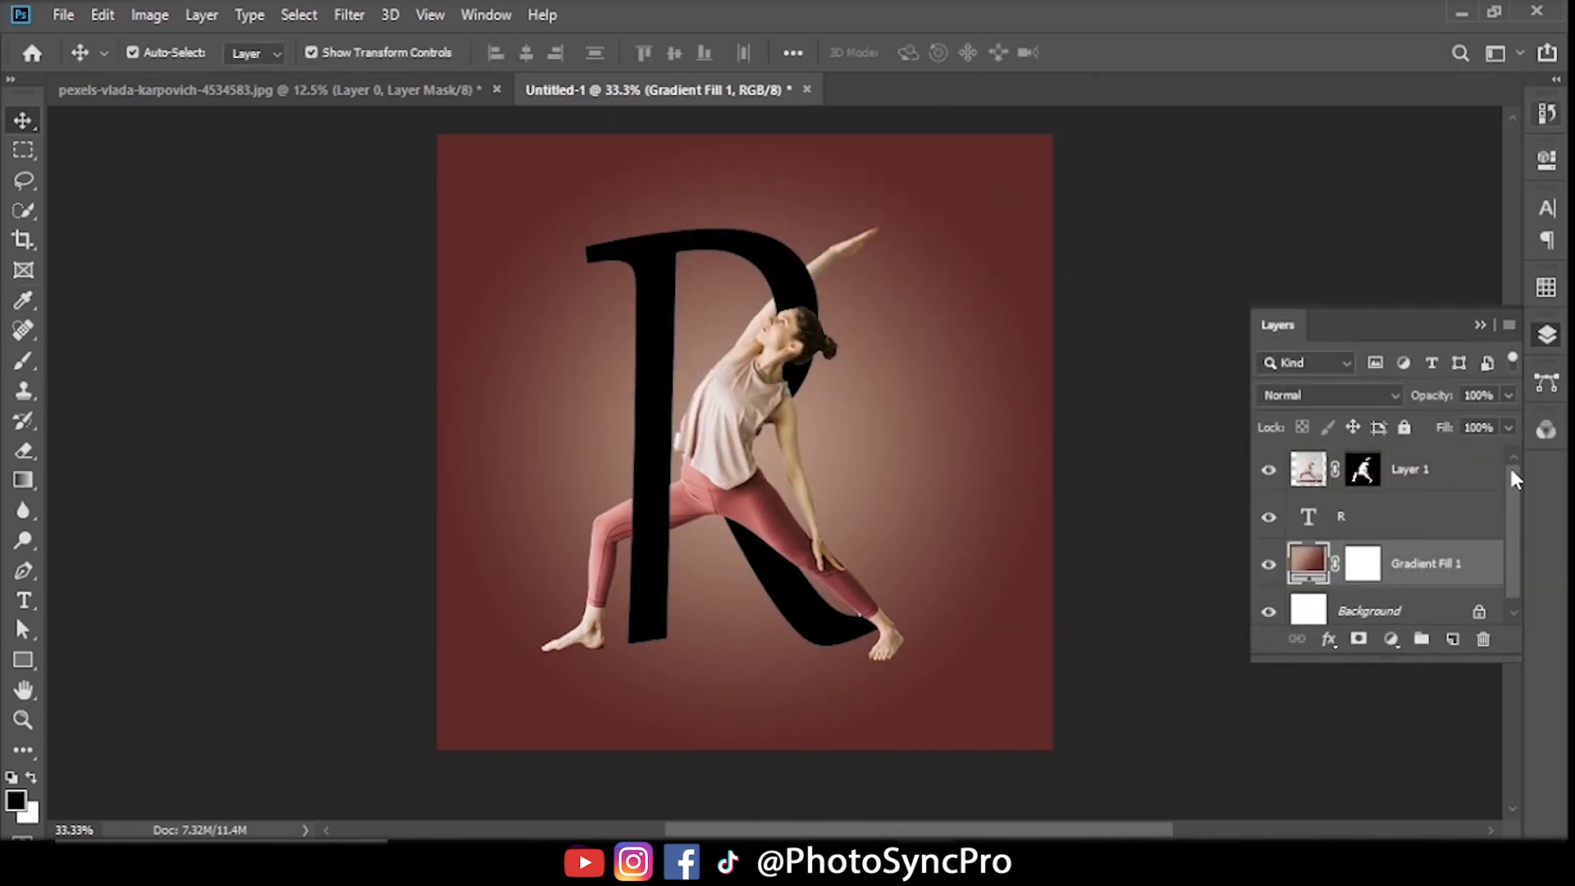
Group the R text layer and Layer 1 together
left_click_drag(1511, 470, 1513, 544)
scroll(1385, 556, "up", 1)
left_click(1352, 519)
left_click(1432, 477, "shift")
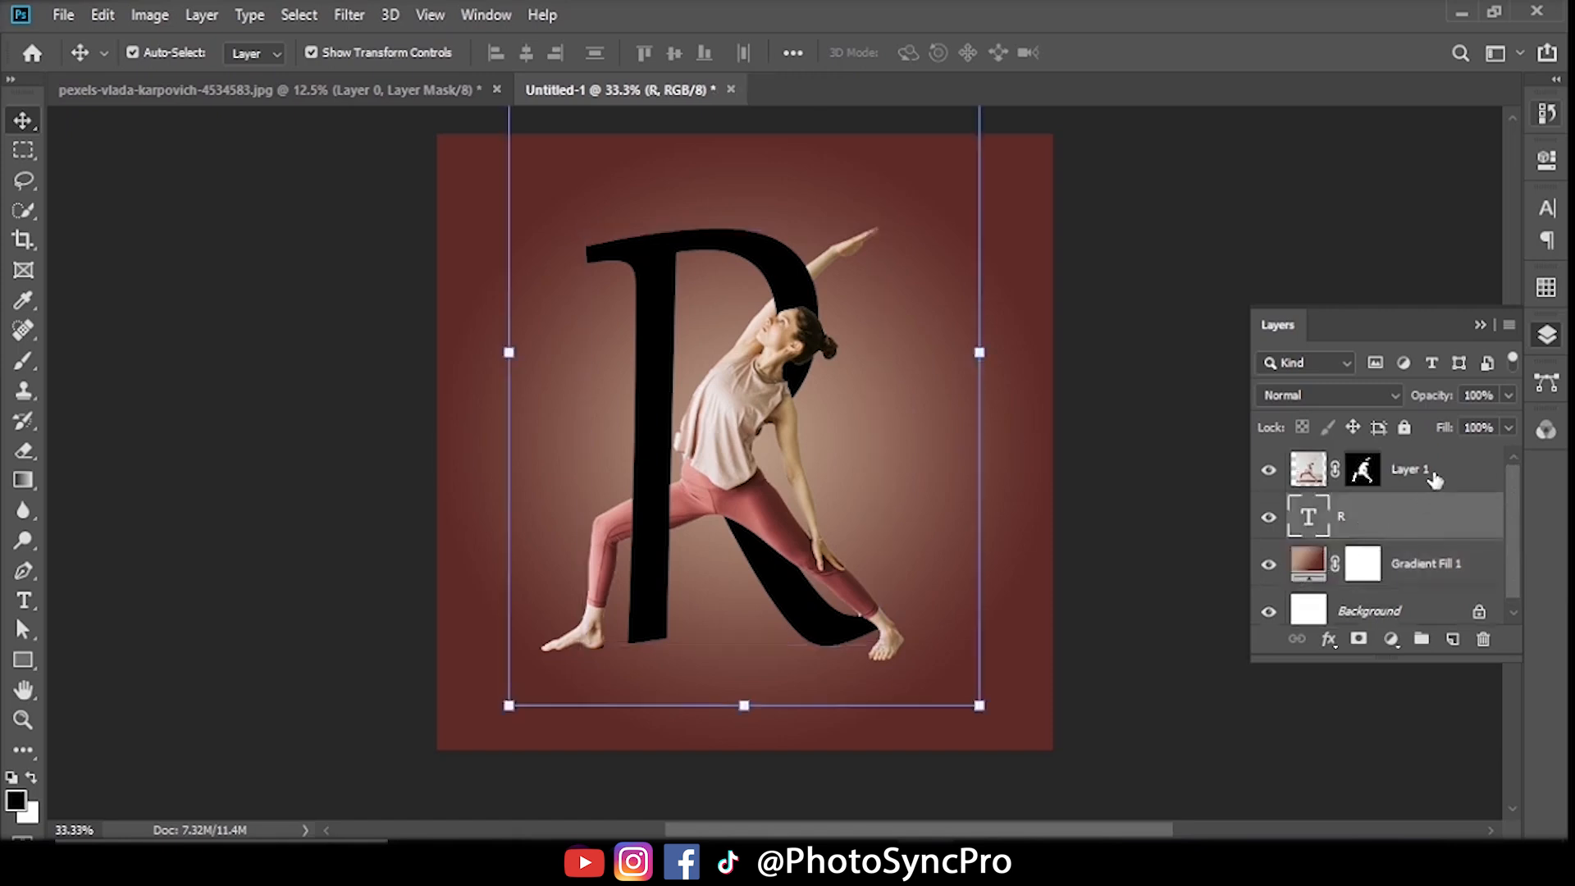
left_click(1421, 639)
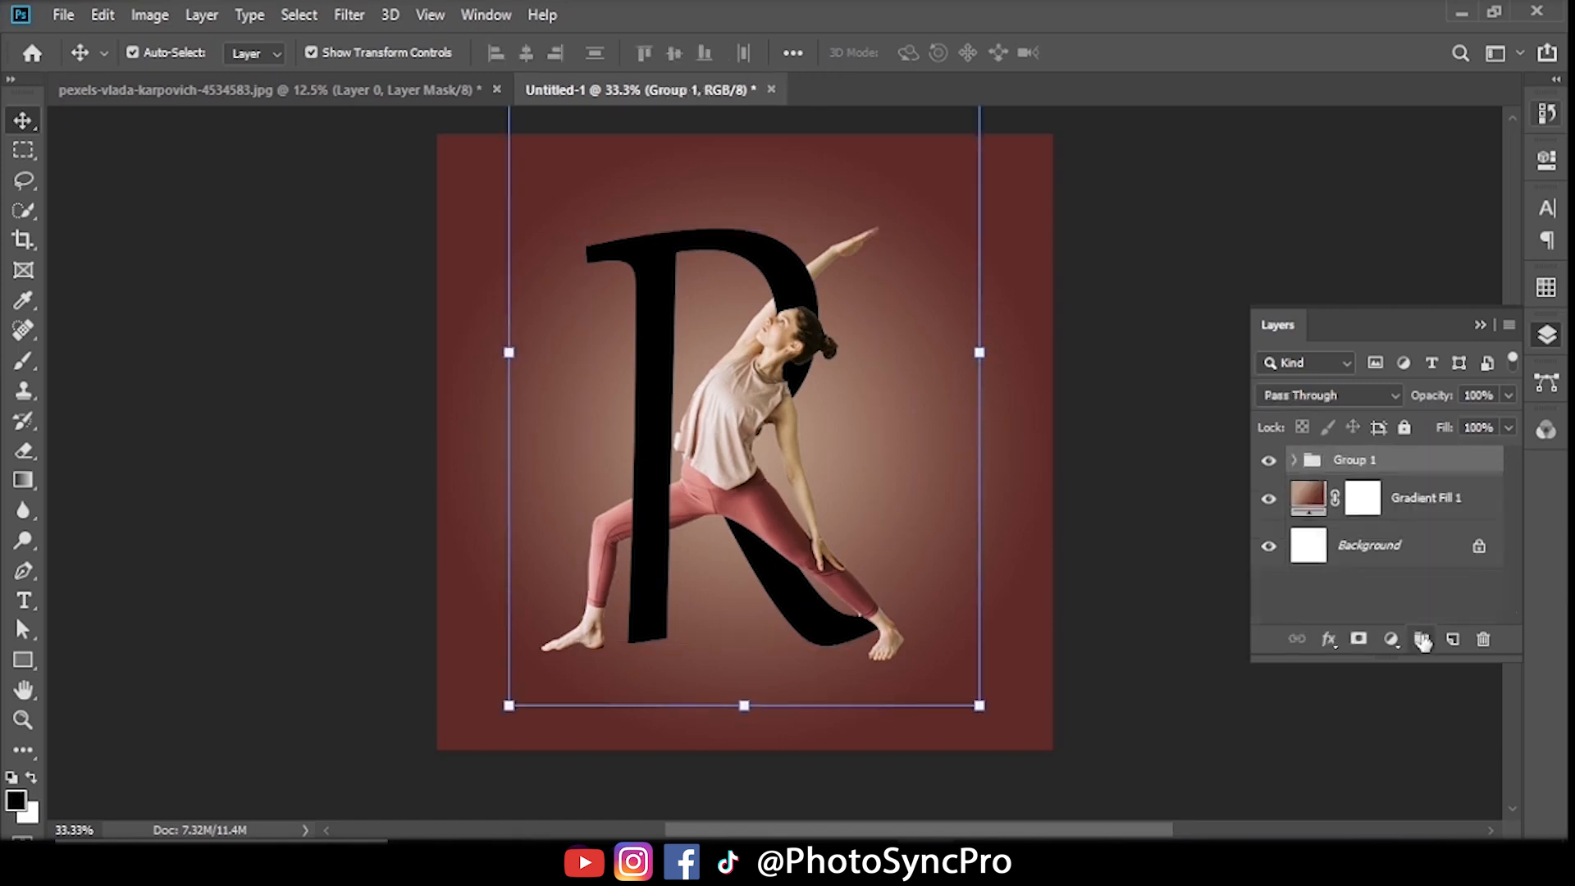
Duplicate Group 1 and merge the copied group into a single layer
left_click_drag(1386, 466, 1449, 639)
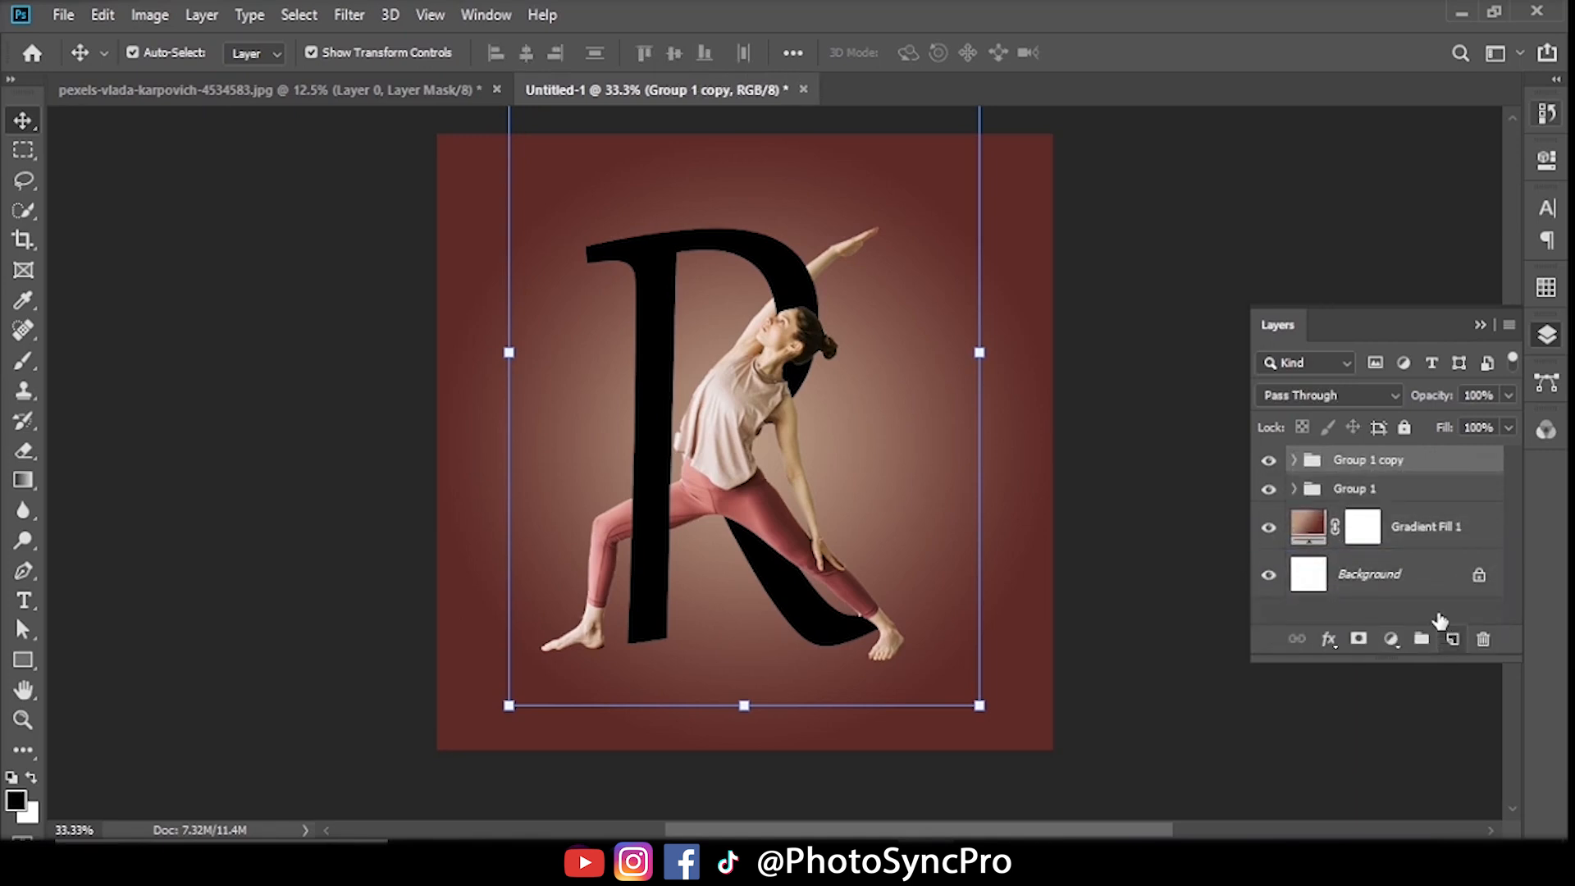
right_click(1376, 466)
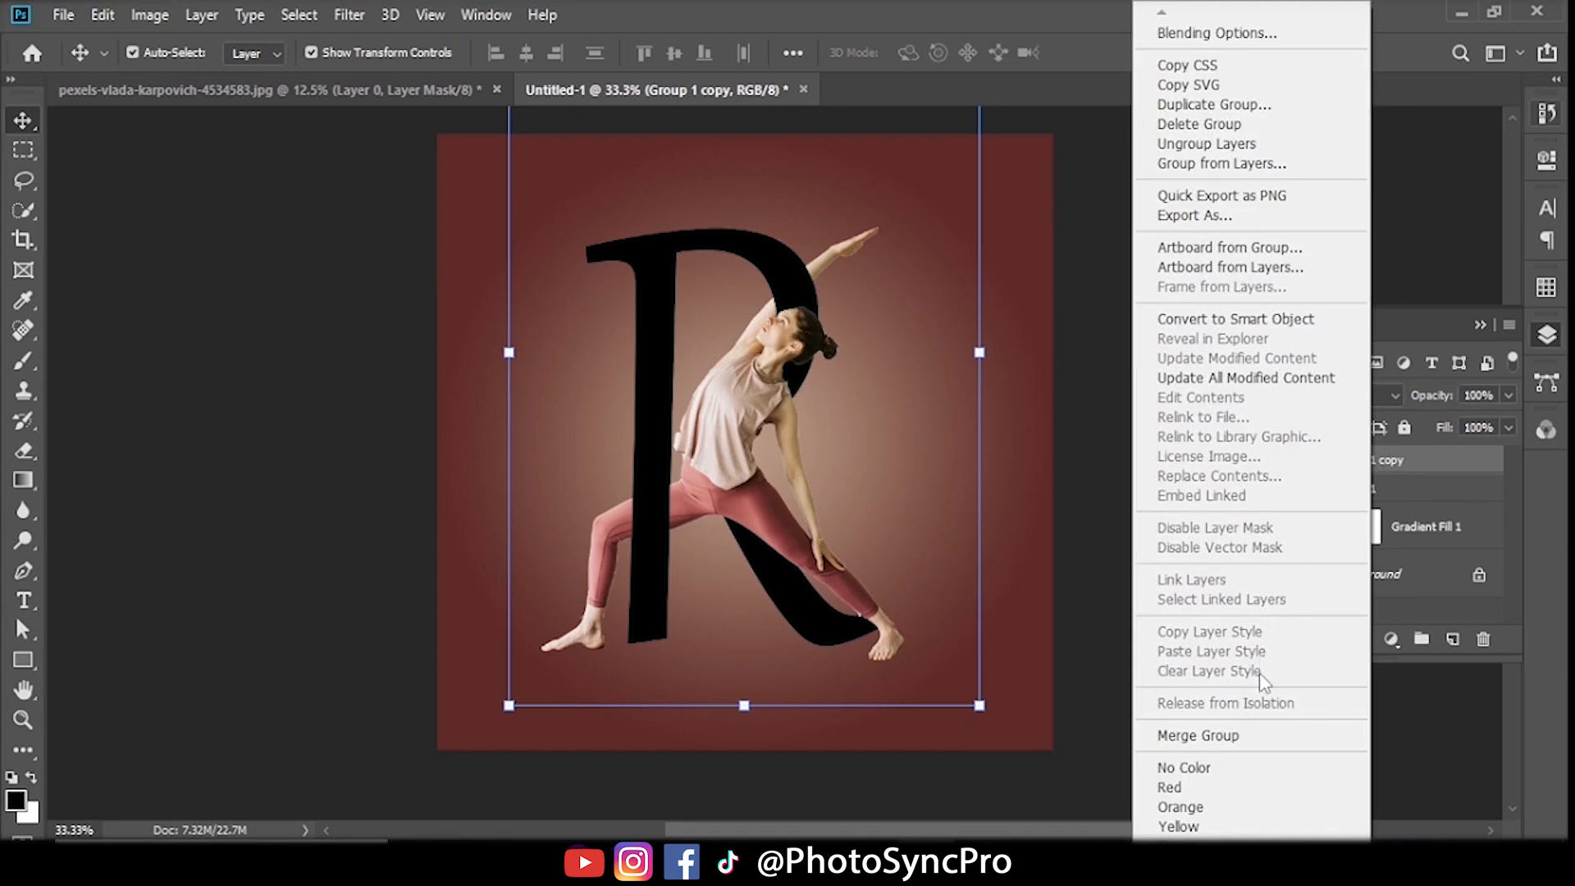
left_click(1220, 742)
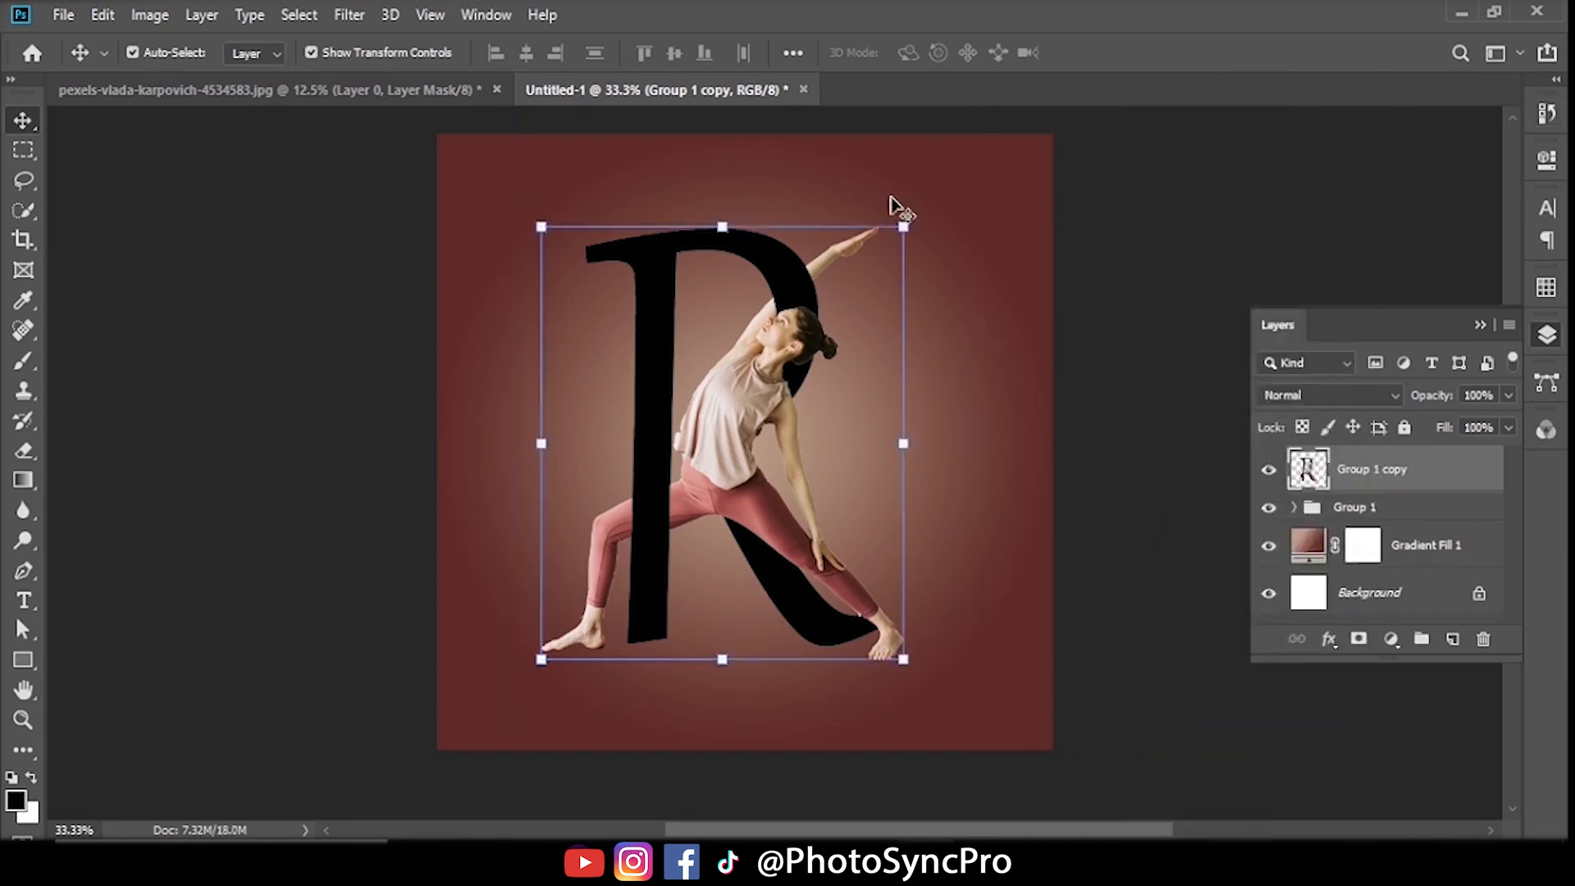
left_click_drag(750, 398, 751, 401)
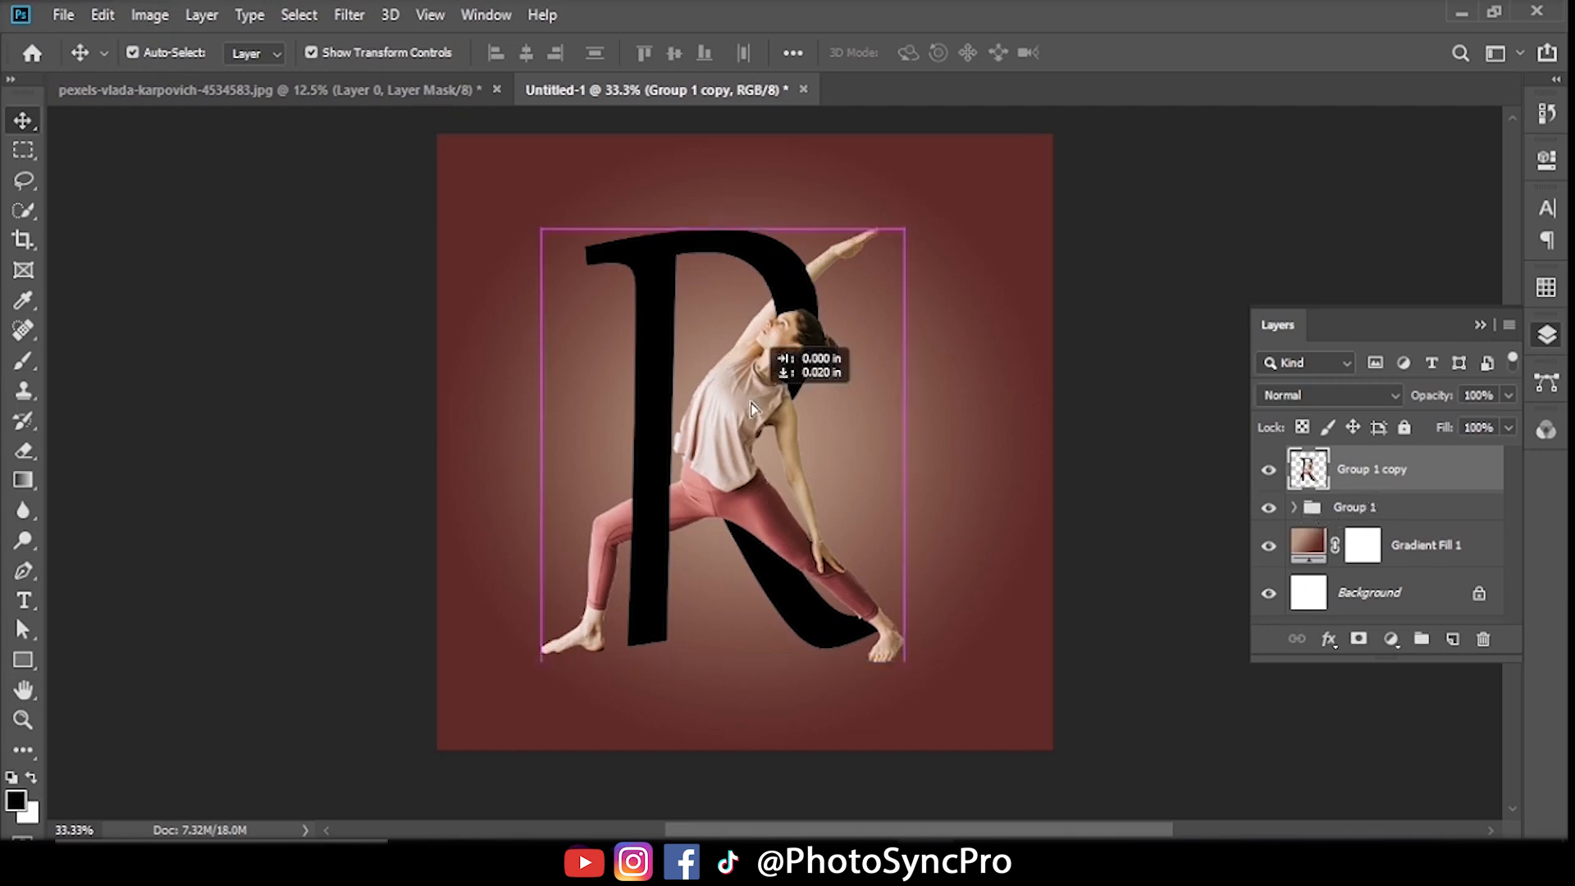
right_click(751, 402)
left_click(1129, 405)
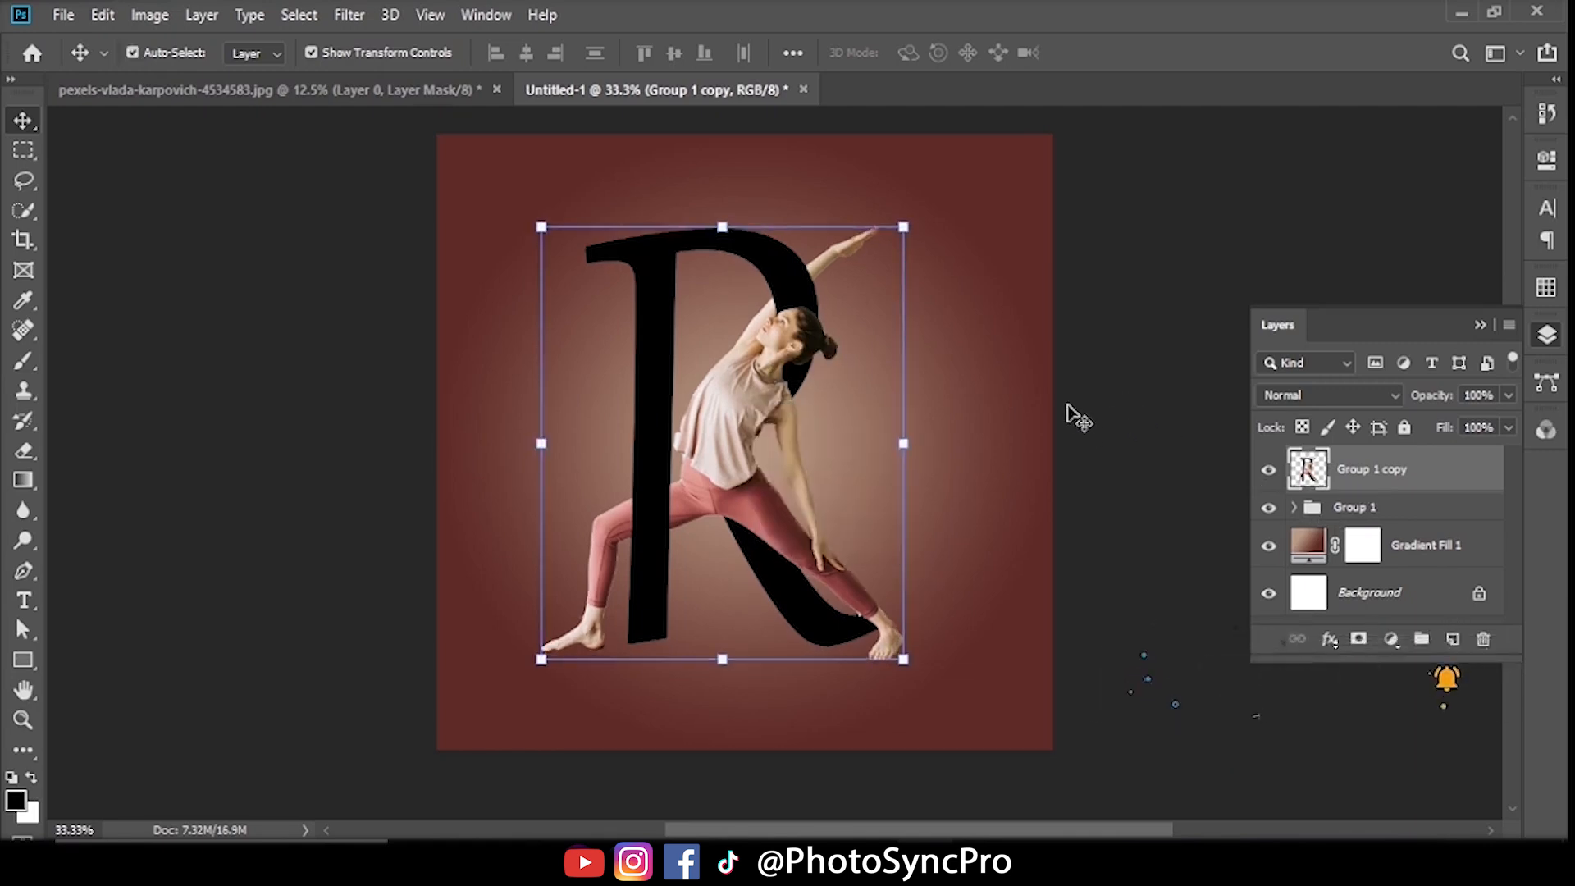
Flip the merged copy vertically and move it straight down beneath the feet as a reflection
key("ctrl+t")
right_click(753, 380)
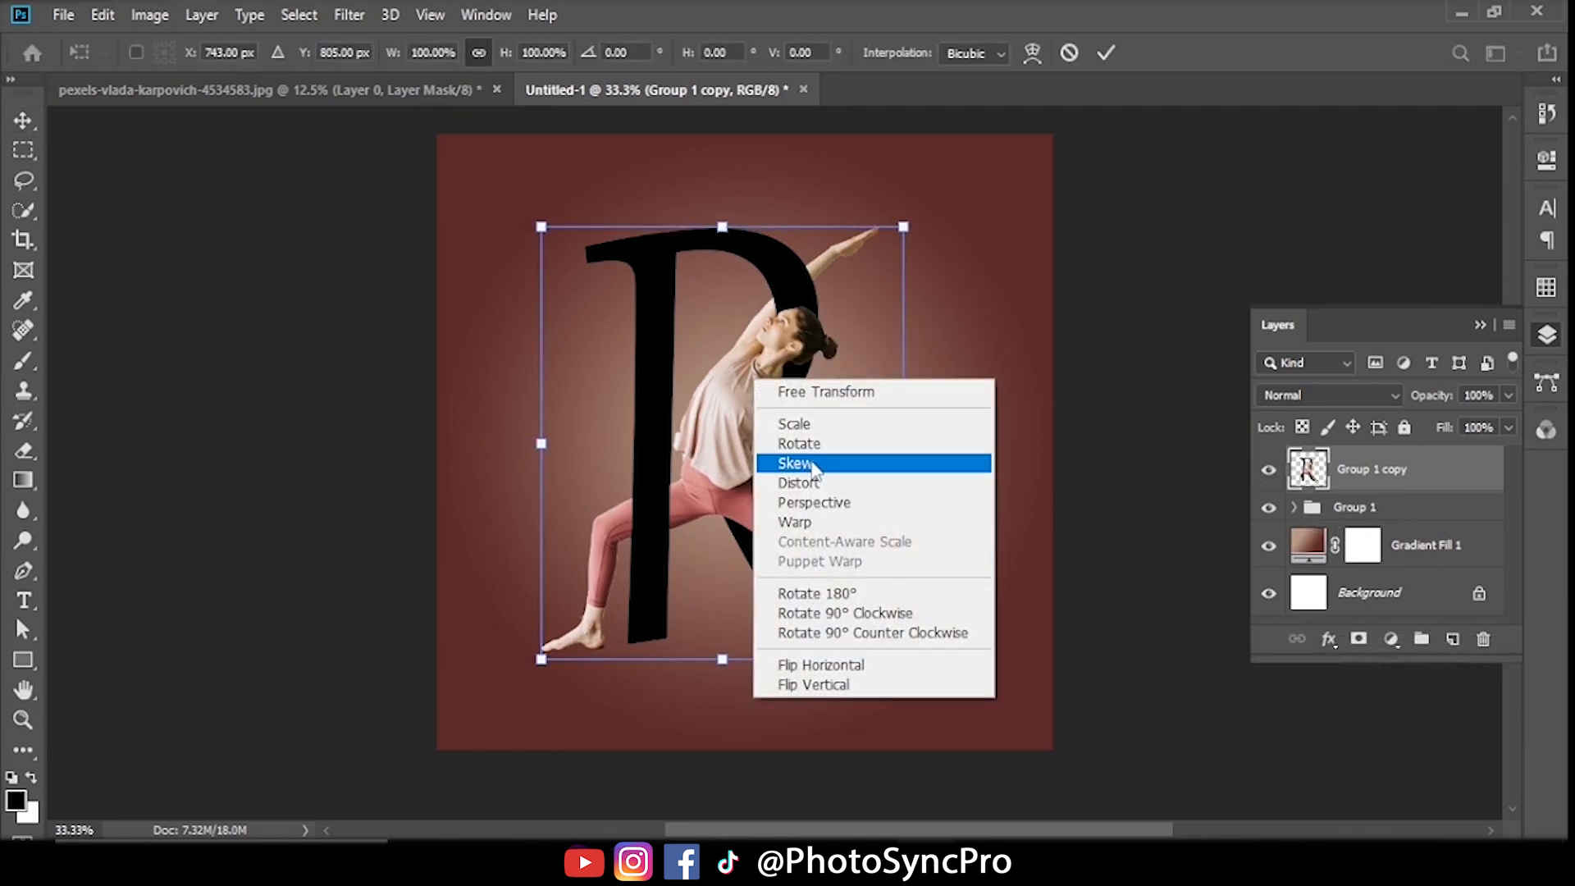
left_click(817, 684)
left_click_drag(721, 500, 794, 372)
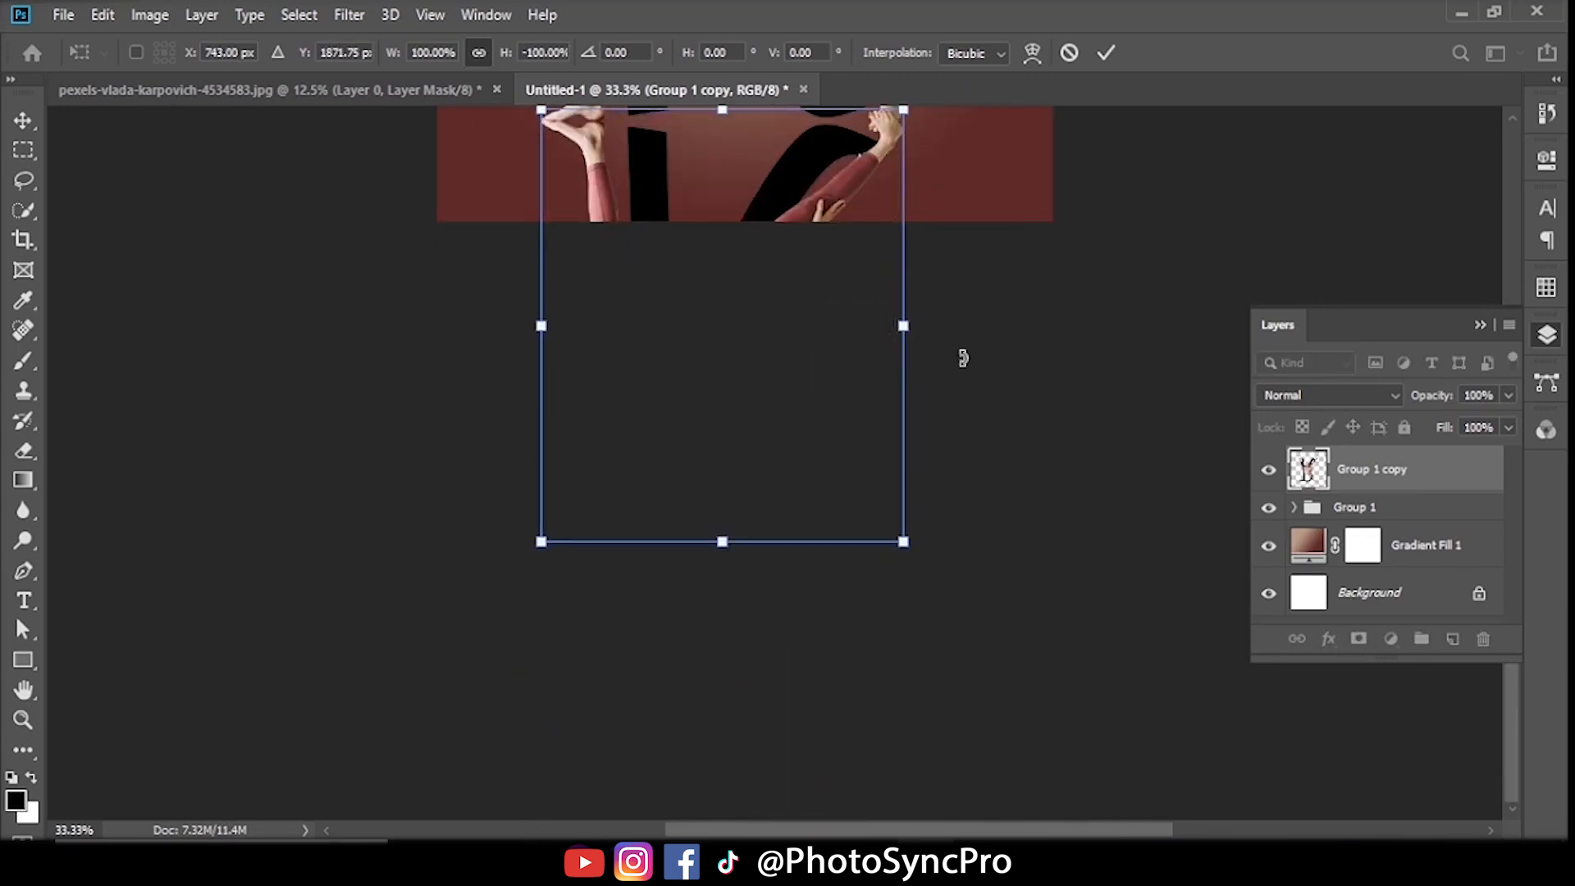
Warp the reflection by pulling its upper right corner down to clear the extended leg's foot, and apply the transform
left_click(1480, 325)
left_click_drag(1517, 553, 1515, 385)
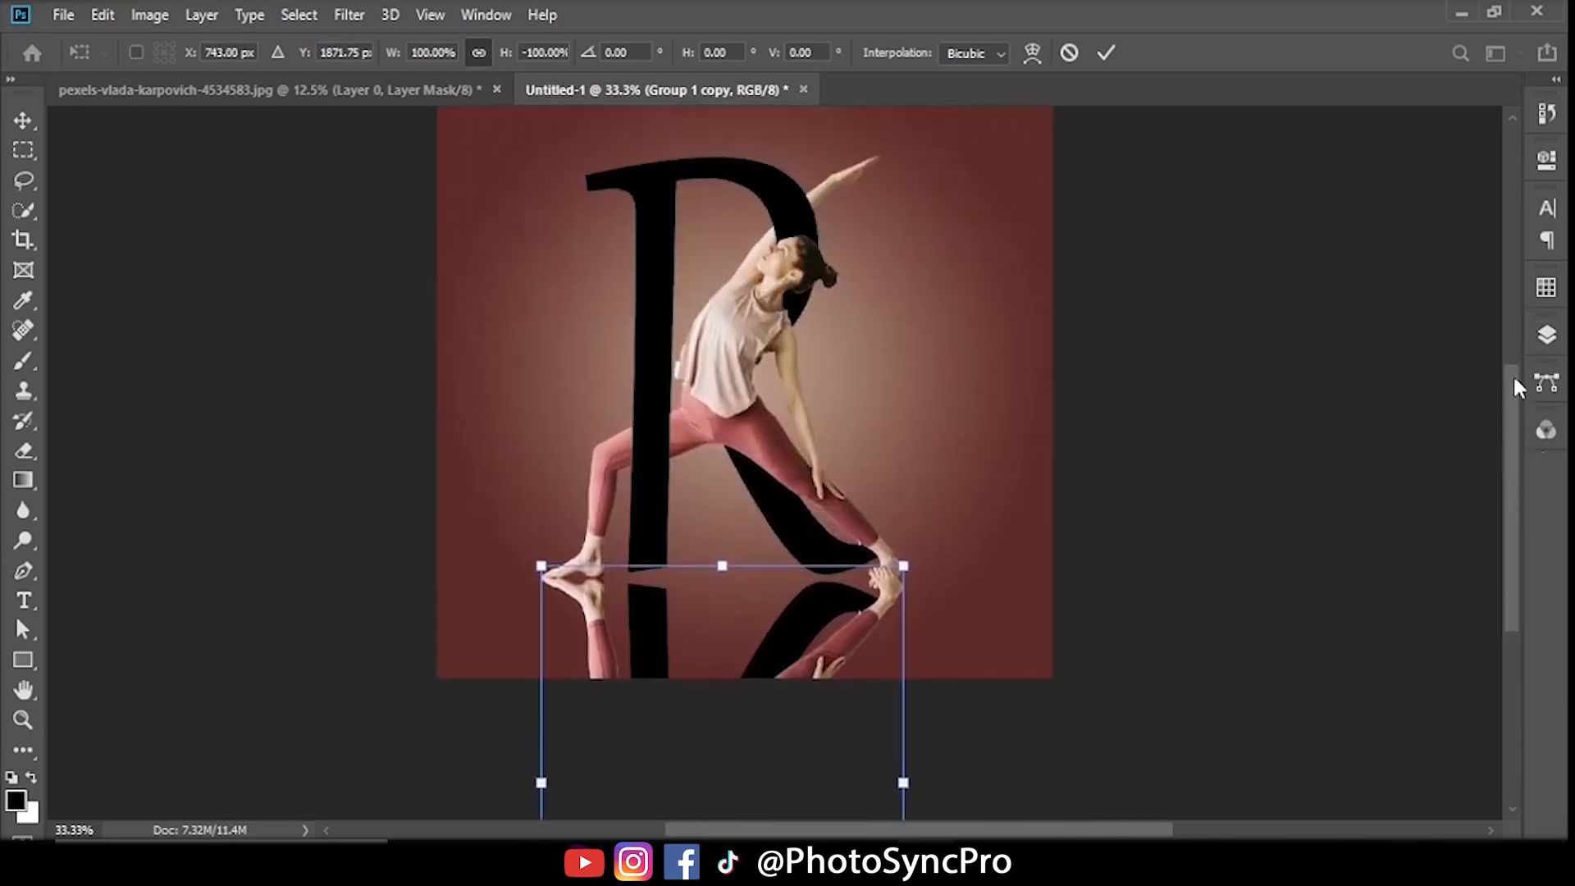
right_click(829, 636)
left_click(933, 455)
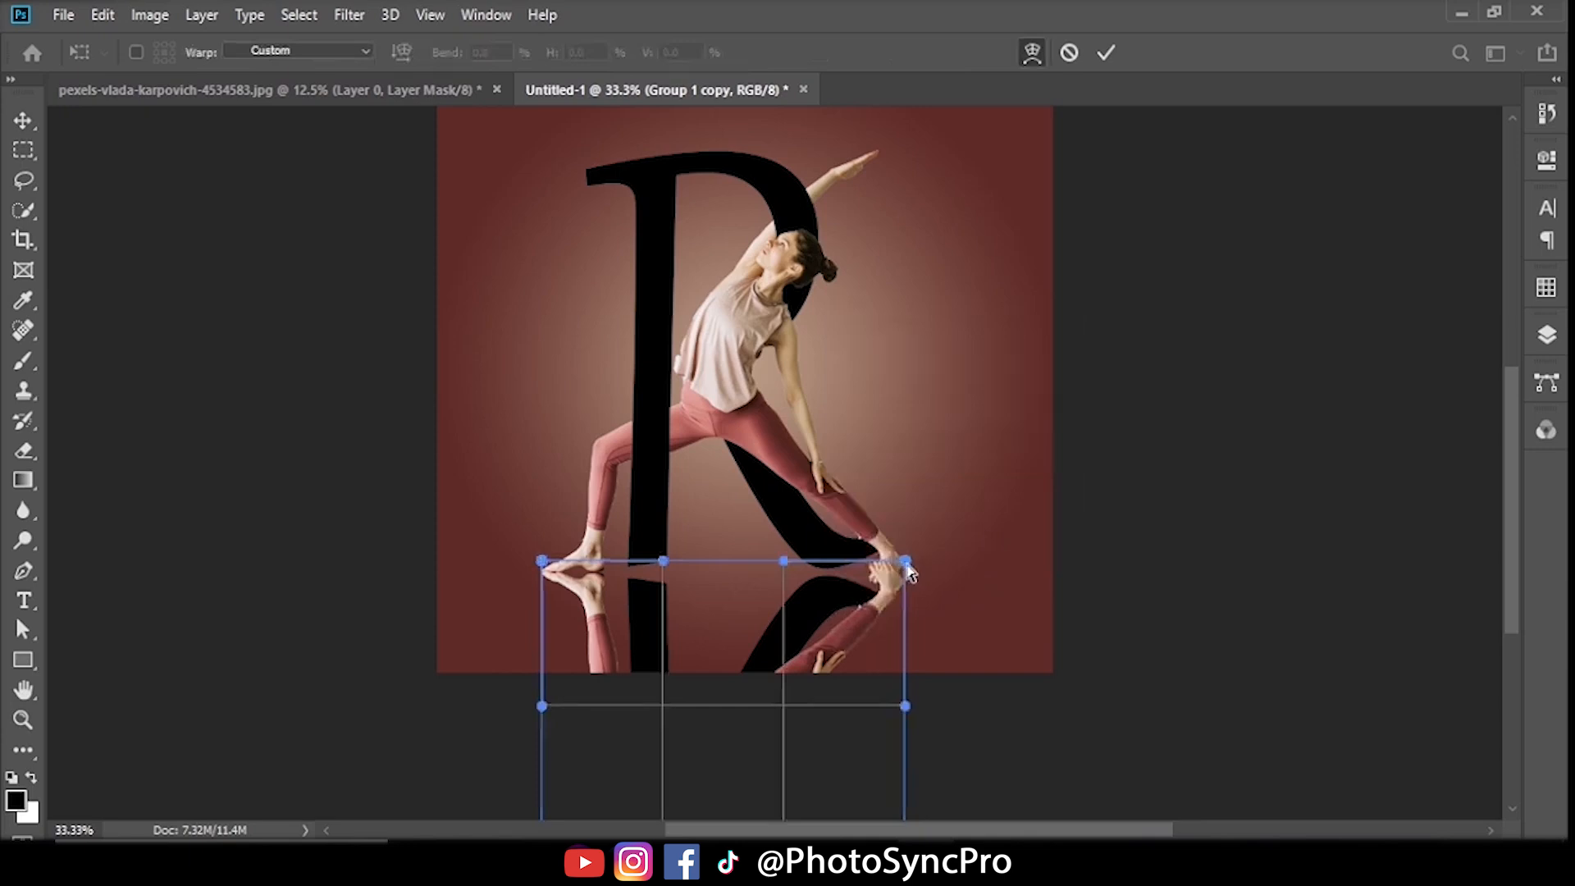
left_click_drag(905, 563, 900, 594)
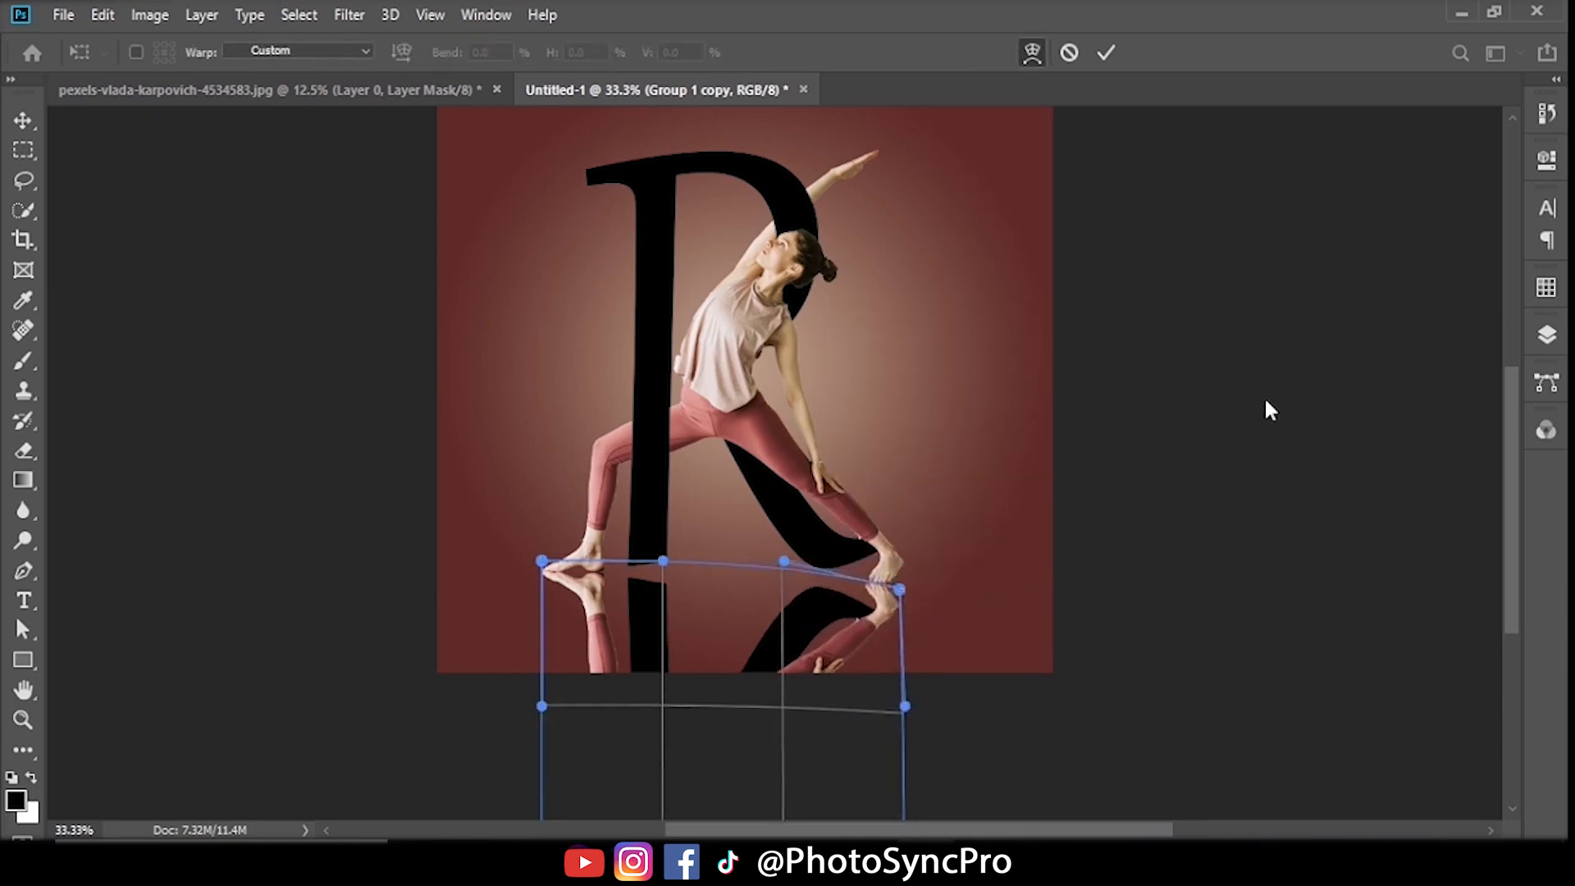
left_click(1105, 52)
left_click(1351, 434)
scroll(1476, 494, "up", 2)
scroll(1476, 494, "down", 1)
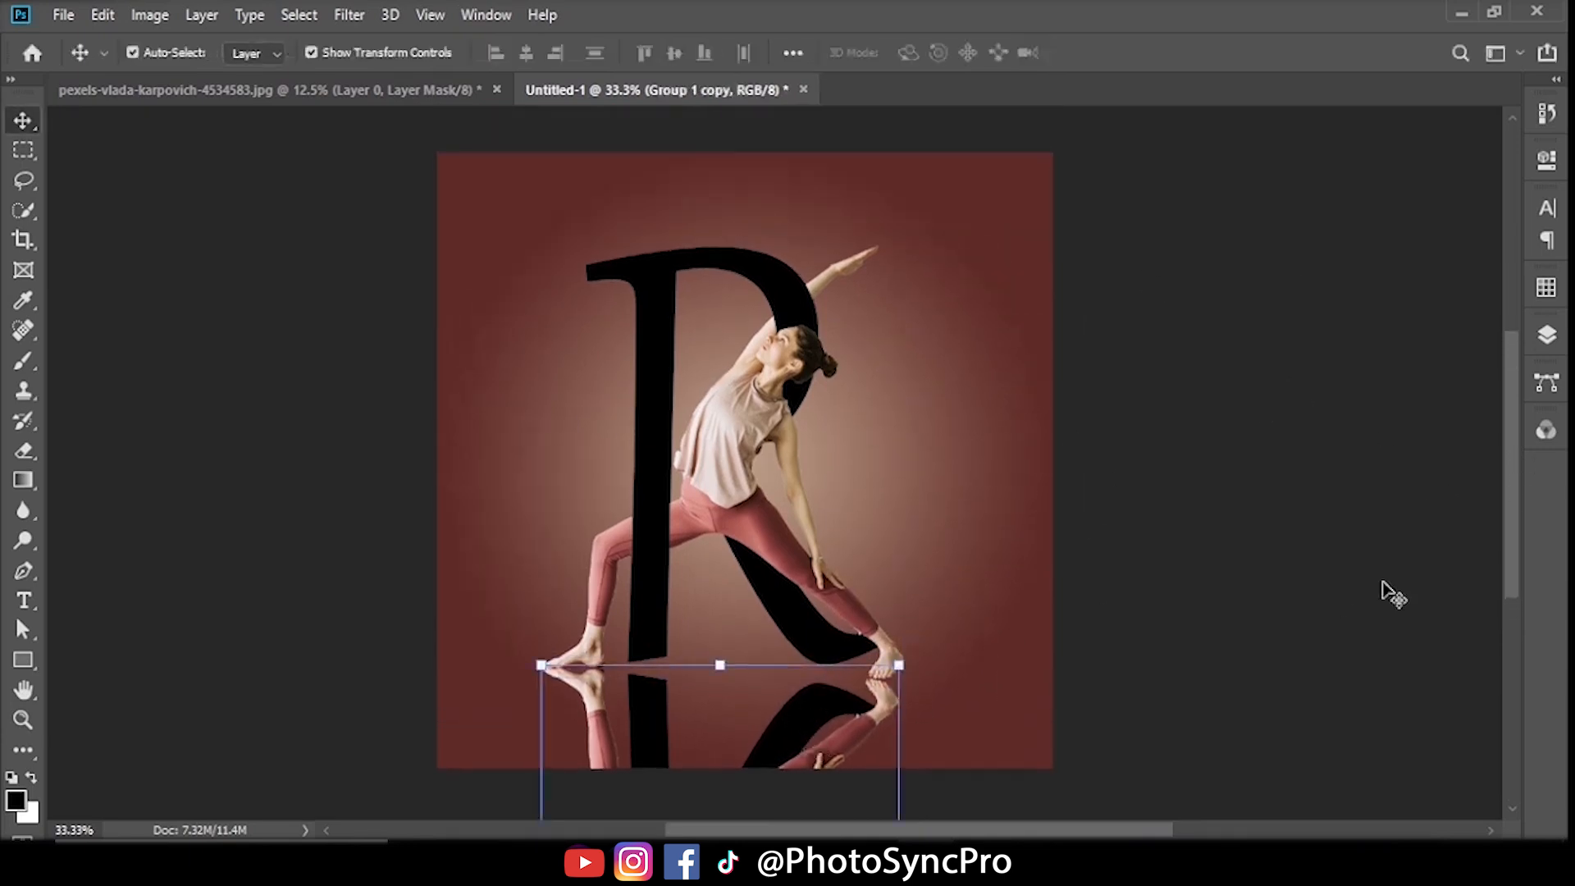
Lower the reflection layer's opacity to 63% and deselect all layers
left_click(1551, 338)
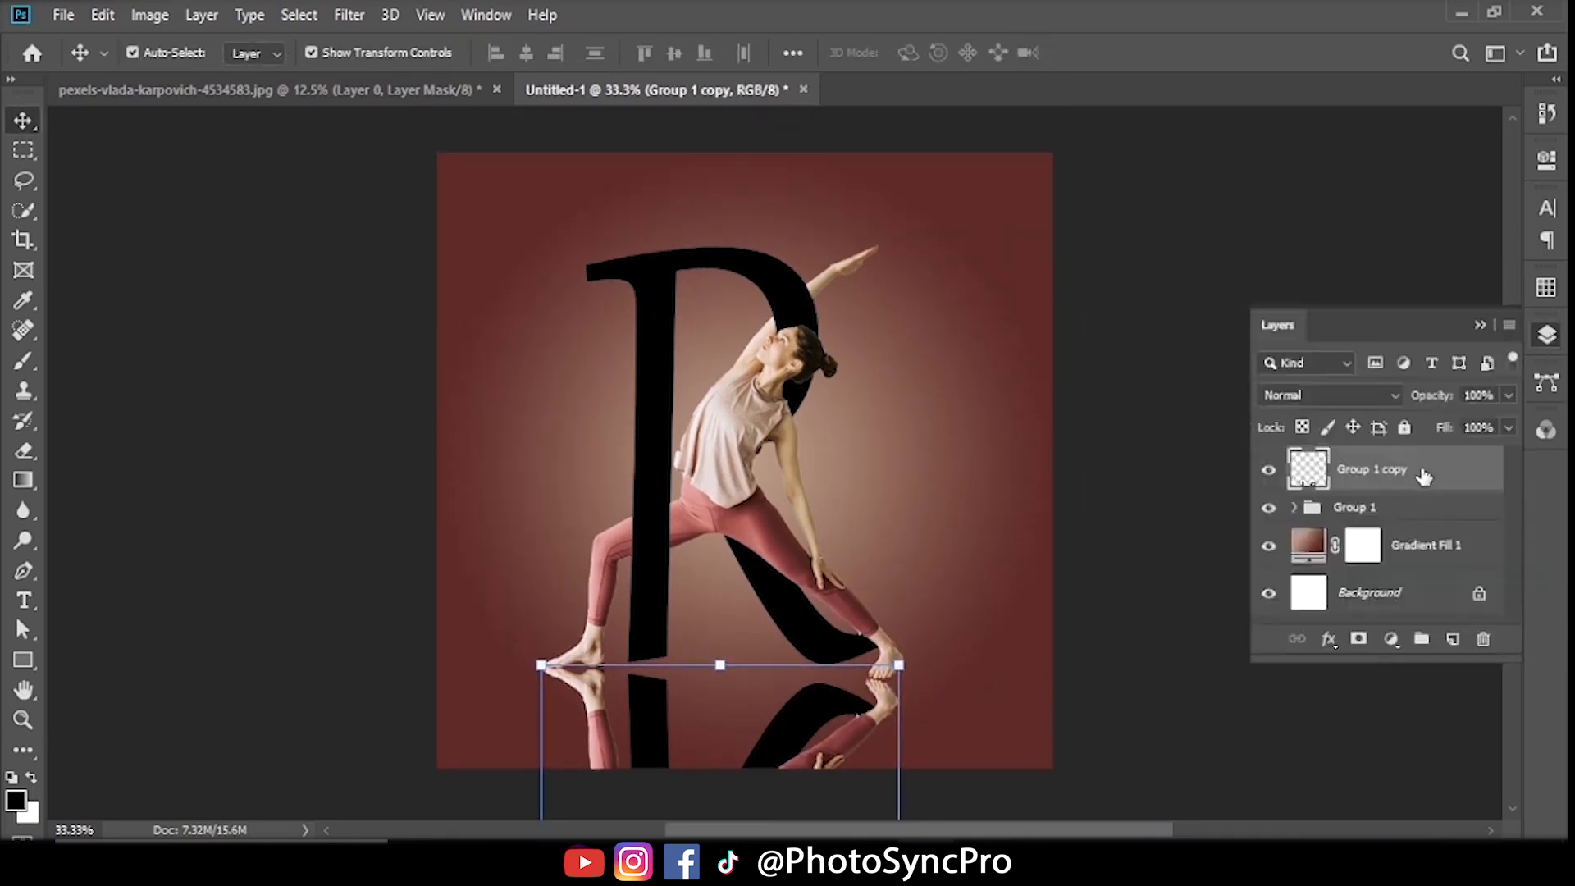
left_click(1509, 427)
left_click_drag(1493, 457, 1468, 432)
left_click(1509, 395)
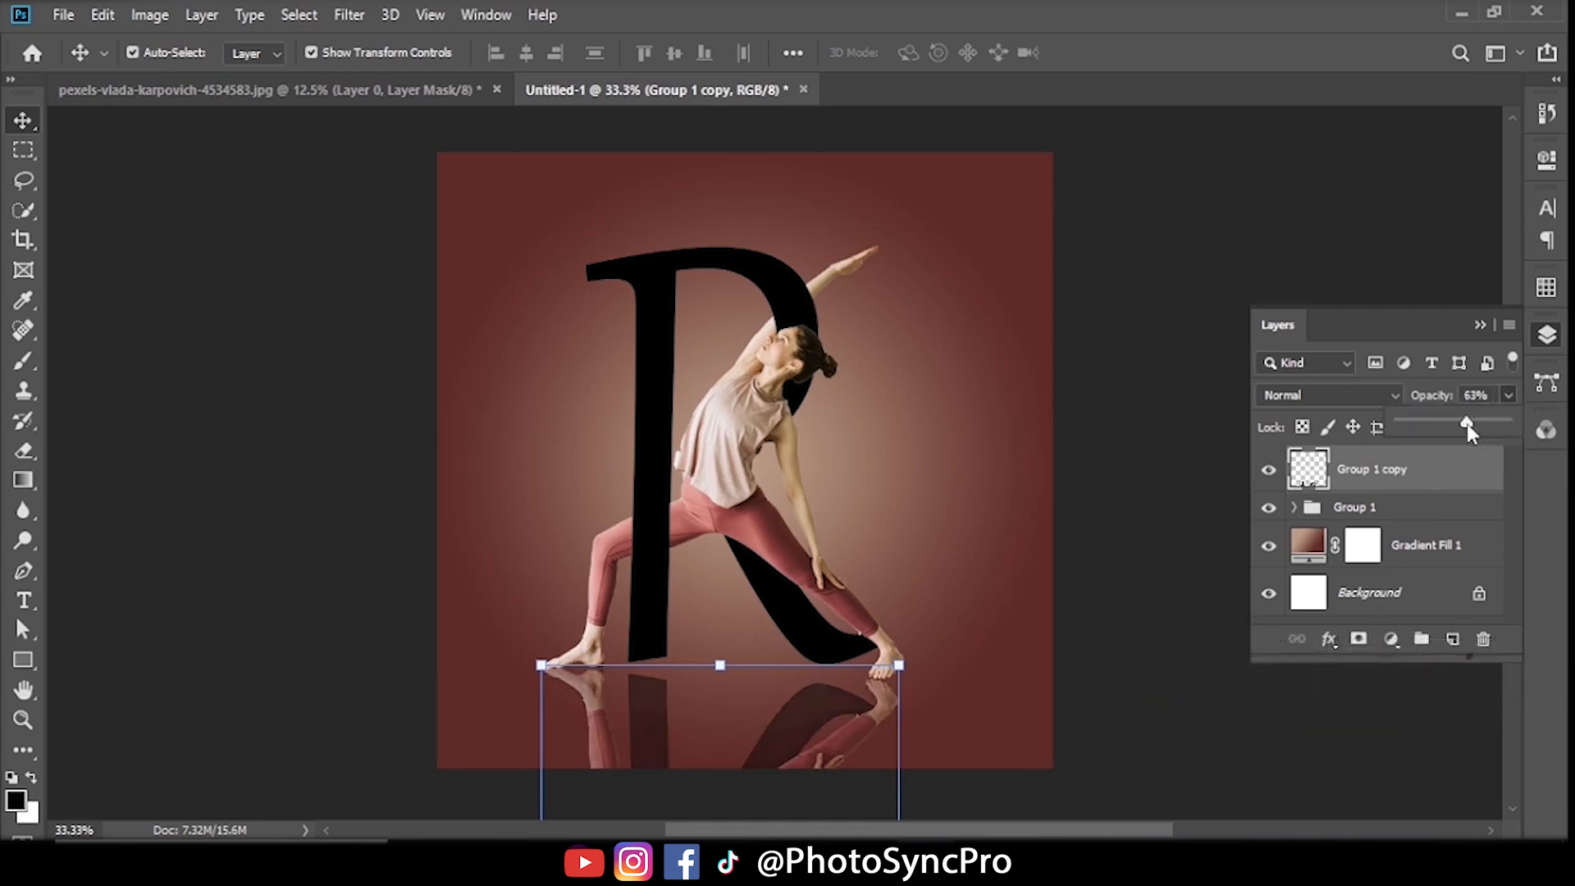
left_click(1284, 271, "ctrl")
left_click(1479, 325)
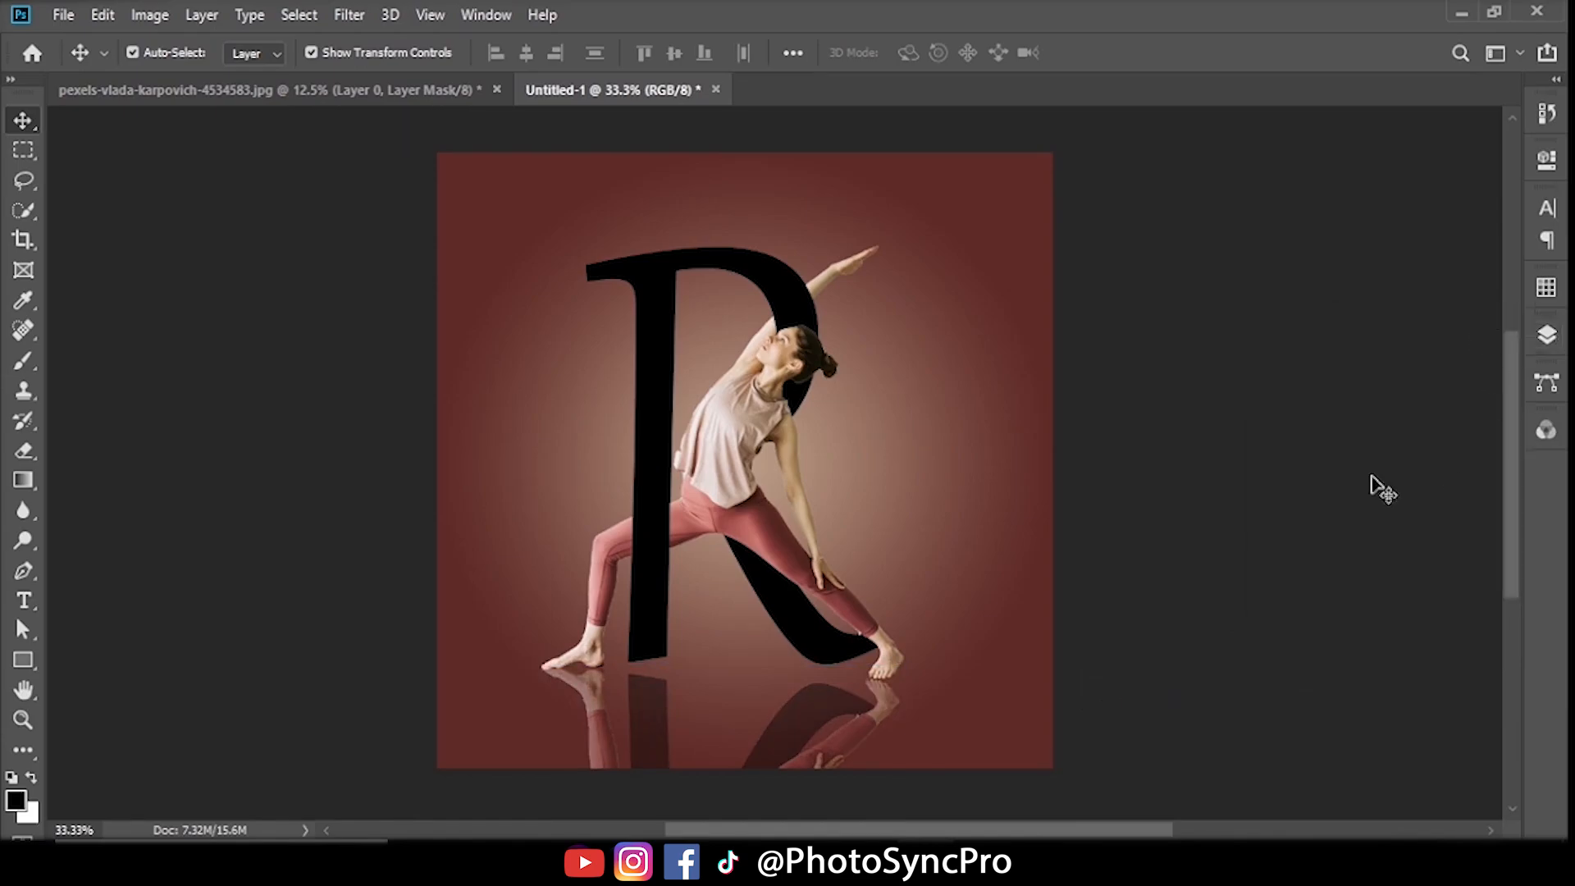